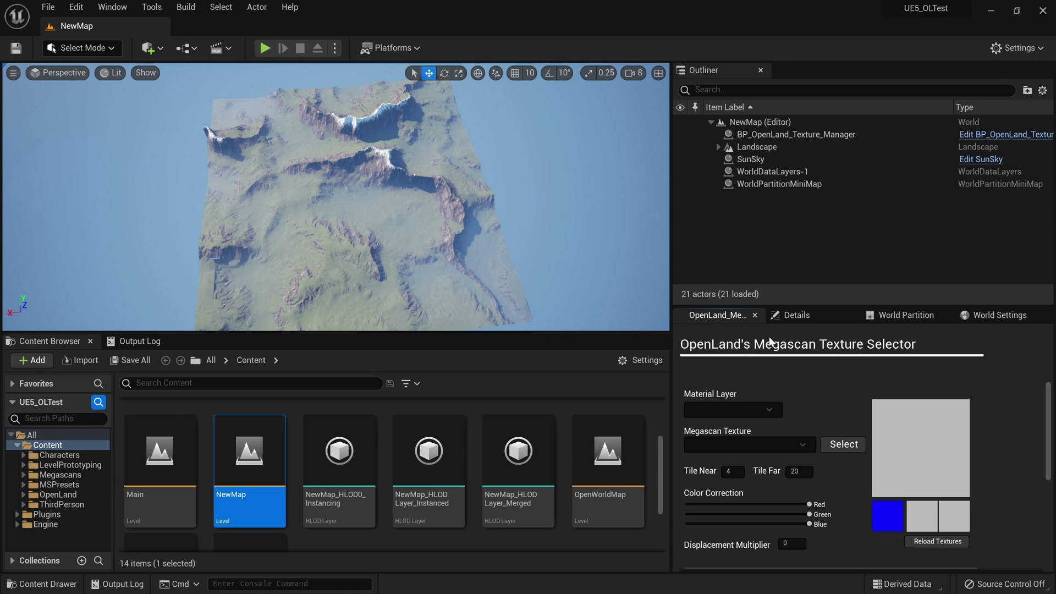
Step: Assign the Canyon_Rocky_Ground Megascan texture to the Ground material layer
click(742, 410)
click(721, 427)
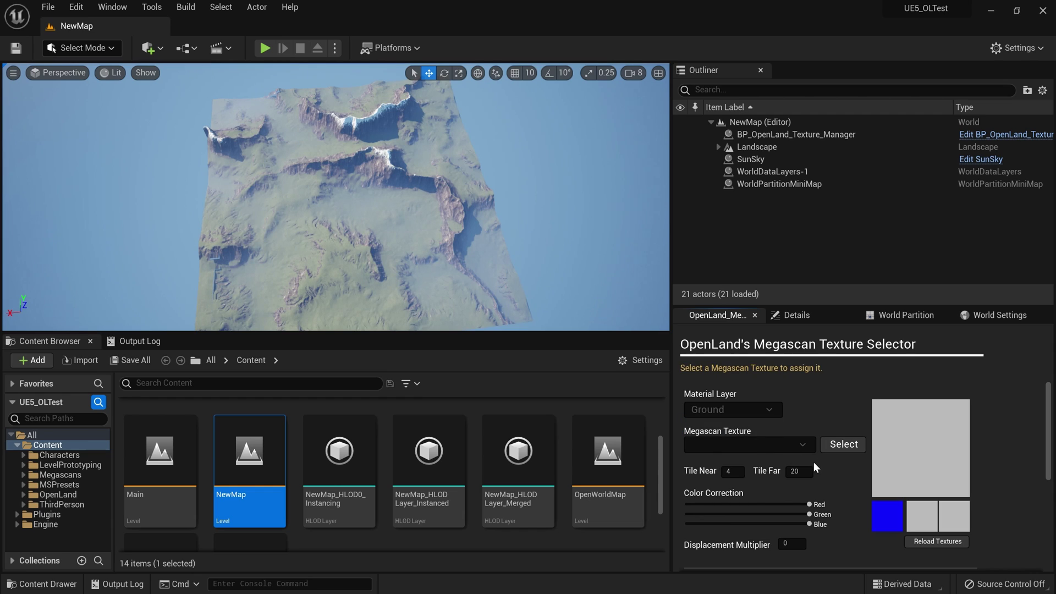
click(764, 449)
click(743, 477)
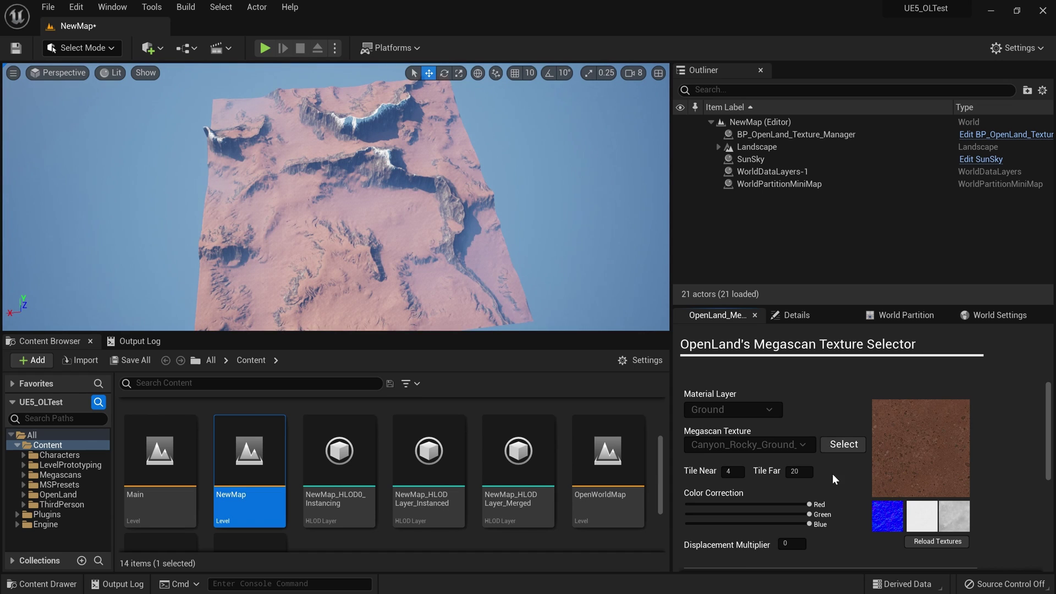
Step: Examine the retextured landscape from several angles, selecting individual landscape streaming proxies across the terrain
right_drag(341, 154, 385, 121)
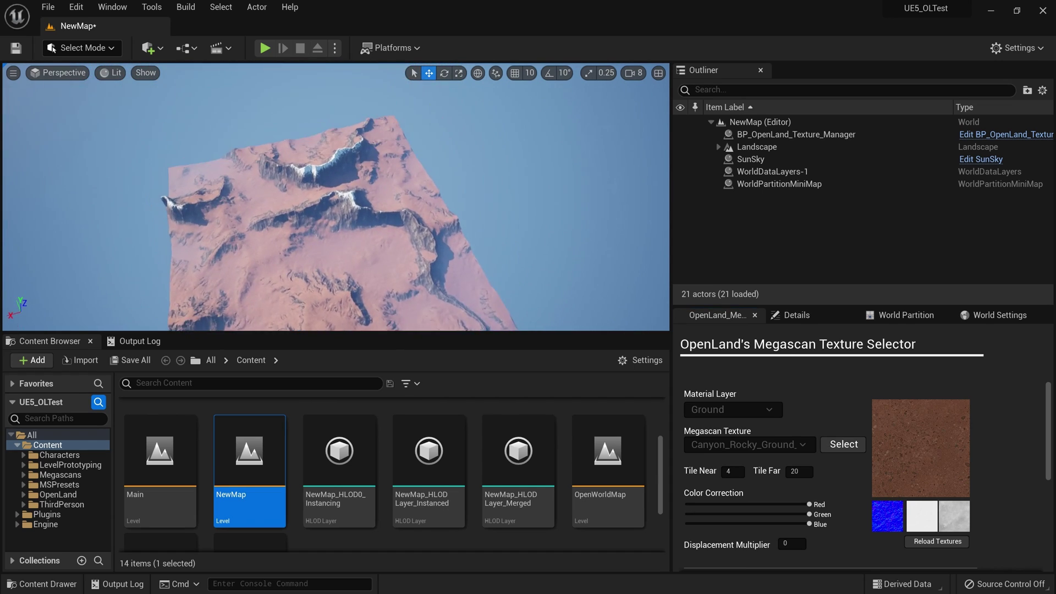
right_drag(393, 186, 393, 199)
right_drag(316, 203, 316, 253)
click(283, 156)
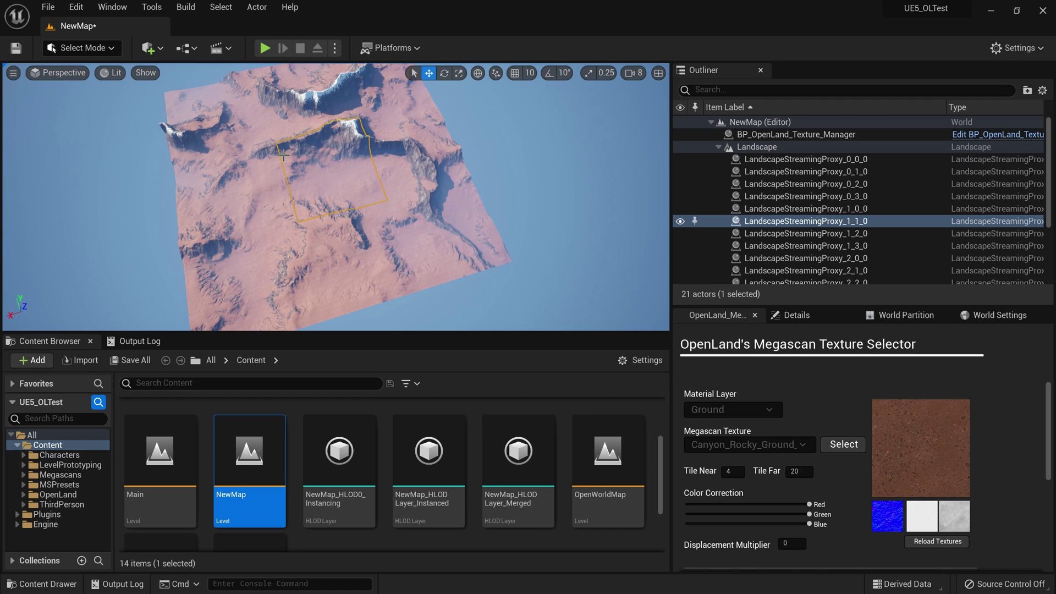
click(252, 144)
click(284, 203)
click(347, 187)
click(379, 117)
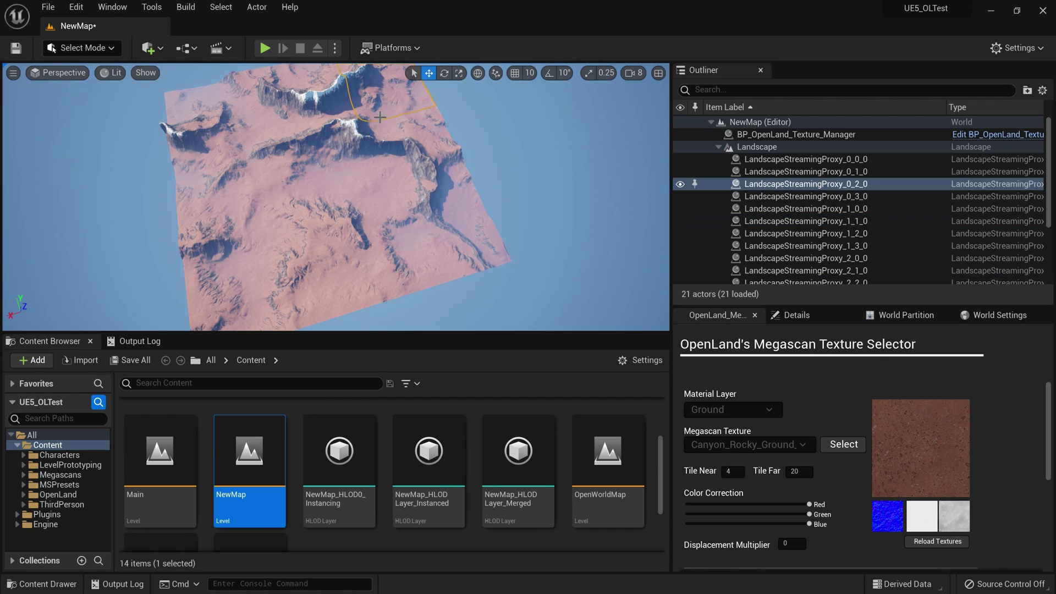
click(368, 134)
right_drag(367, 135, 385, 148)
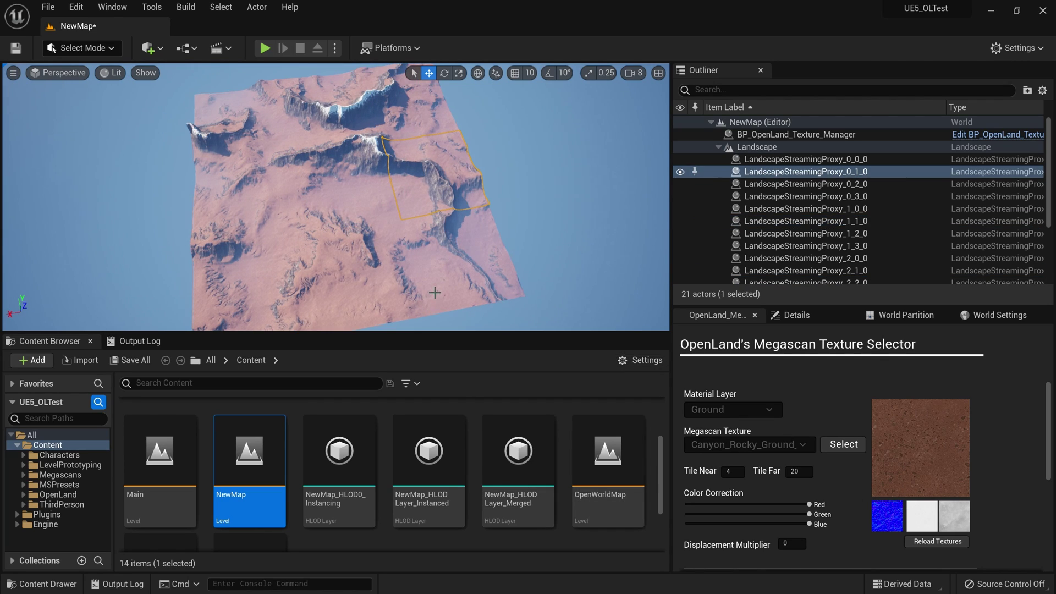
right_drag(425, 292, 486, 288)
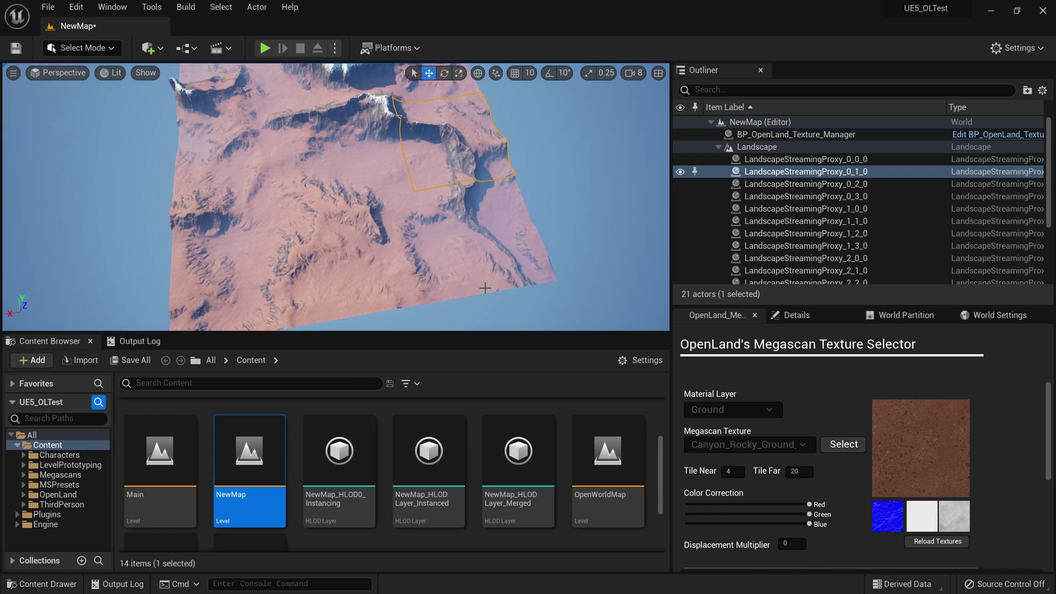
Step: Set the Ground layer's Texture Variation Rotation Influence to 0.20 and check the effect up close
scroll(965, 541, down, 3)
scroll(964, 532, down, 2)
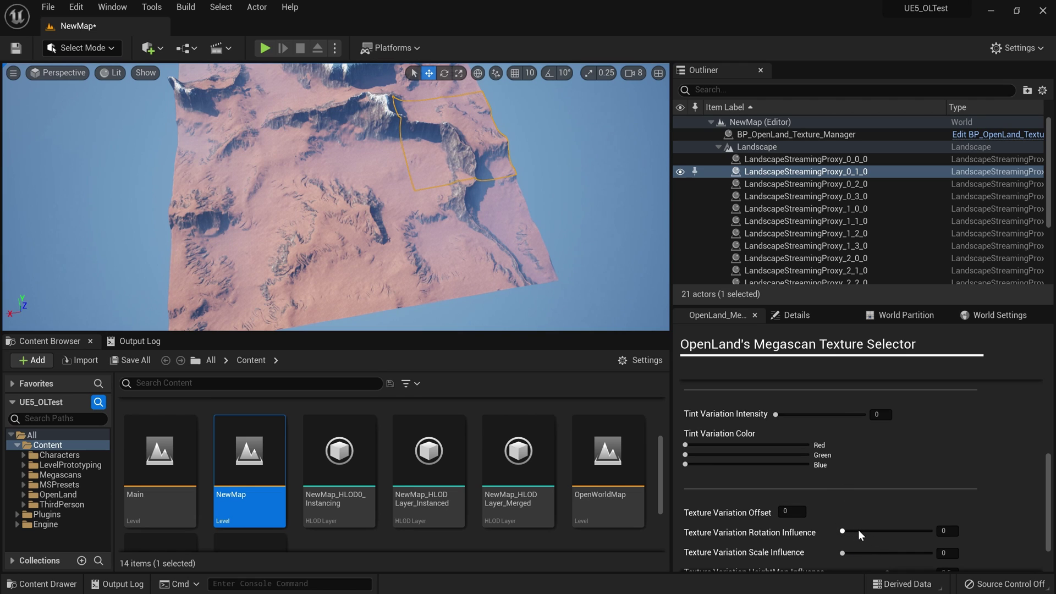
right_drag(485, 322, 412, 325)
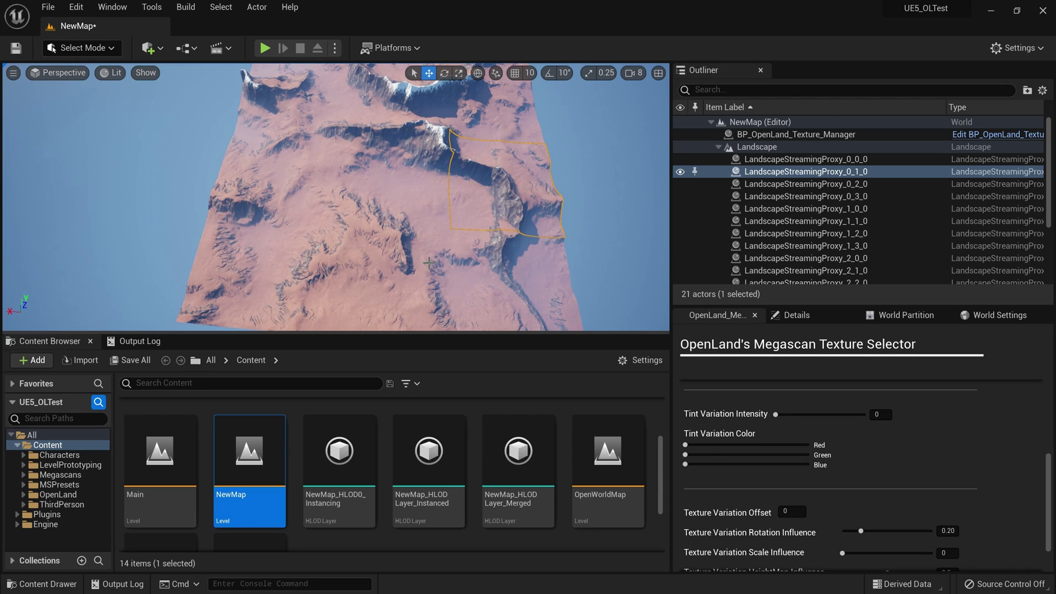
right_drag(356, 252, 336, 215)
key(w)
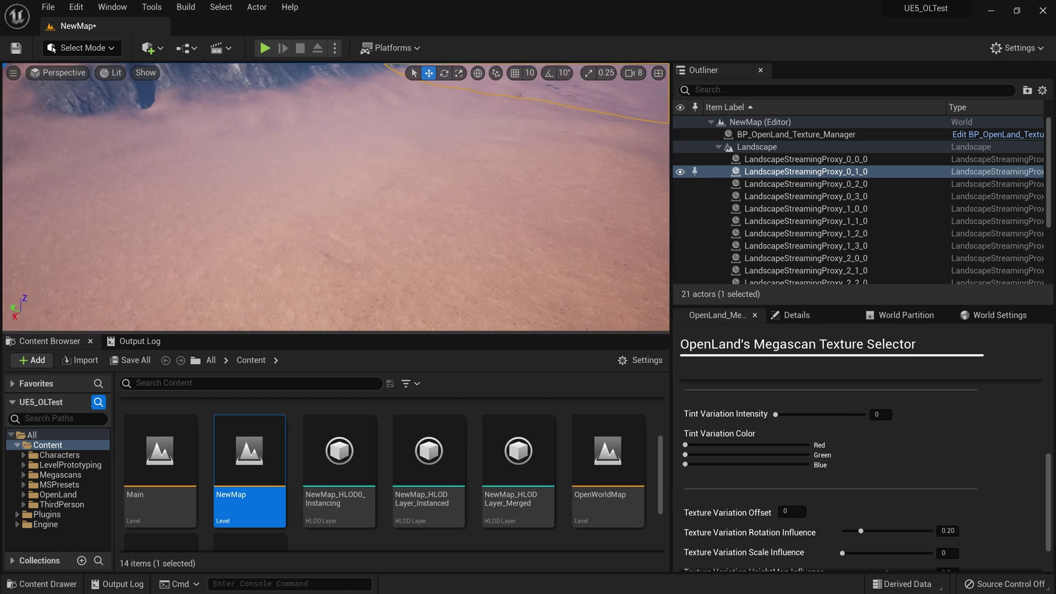
Step: Set the Ground layer's Texture Variation Scale Influence to 0.63
scroll(821, 480, down, 2)
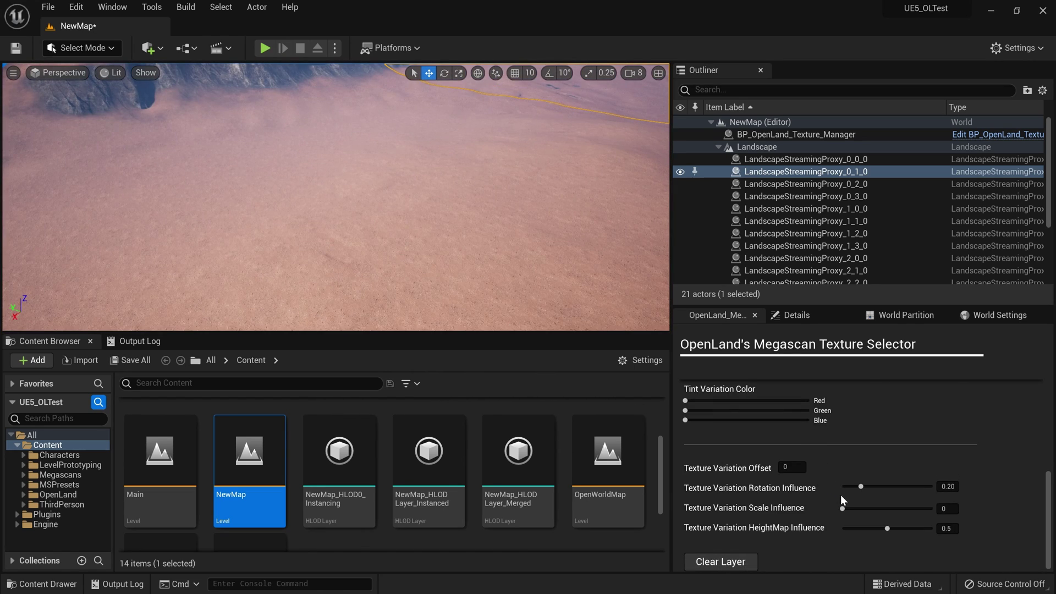
click(900, 508)
right_drag(378, 264, 237, 260)
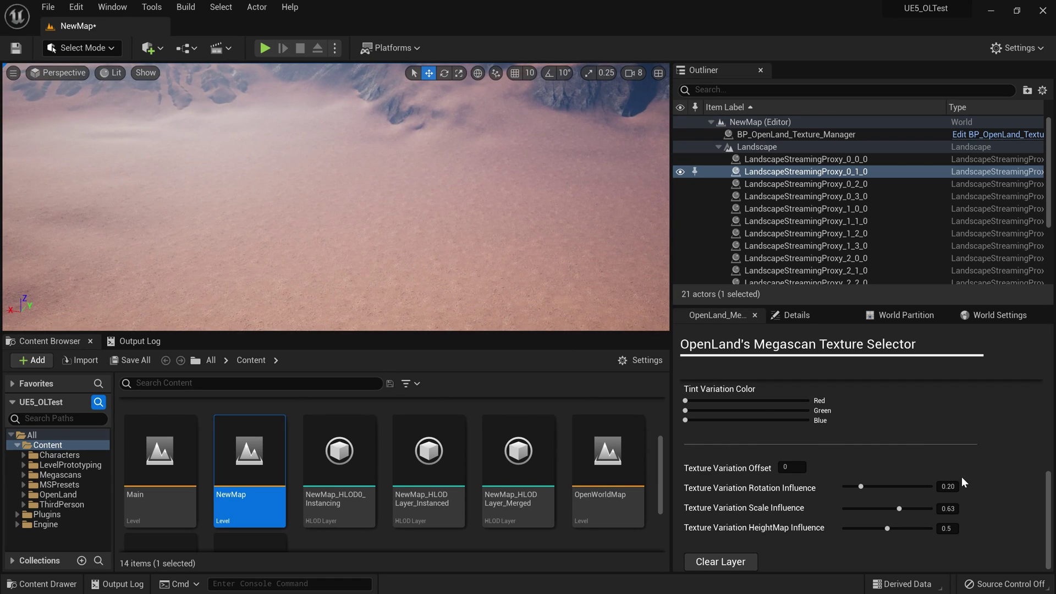
Step: Set the Ground layer's Tint Variation Intensity to 0.28 and inspect the ground from several viewpoints
scroll(962, 477, up, 3)
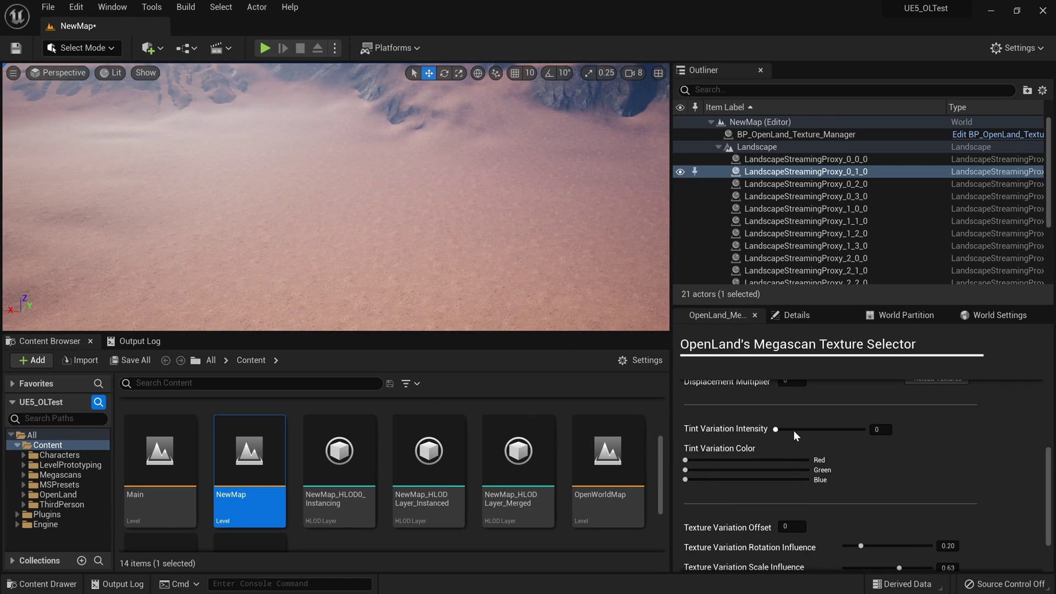
drag(791, 431, 820, 431)
right_drag(313, 236, 354, 230)
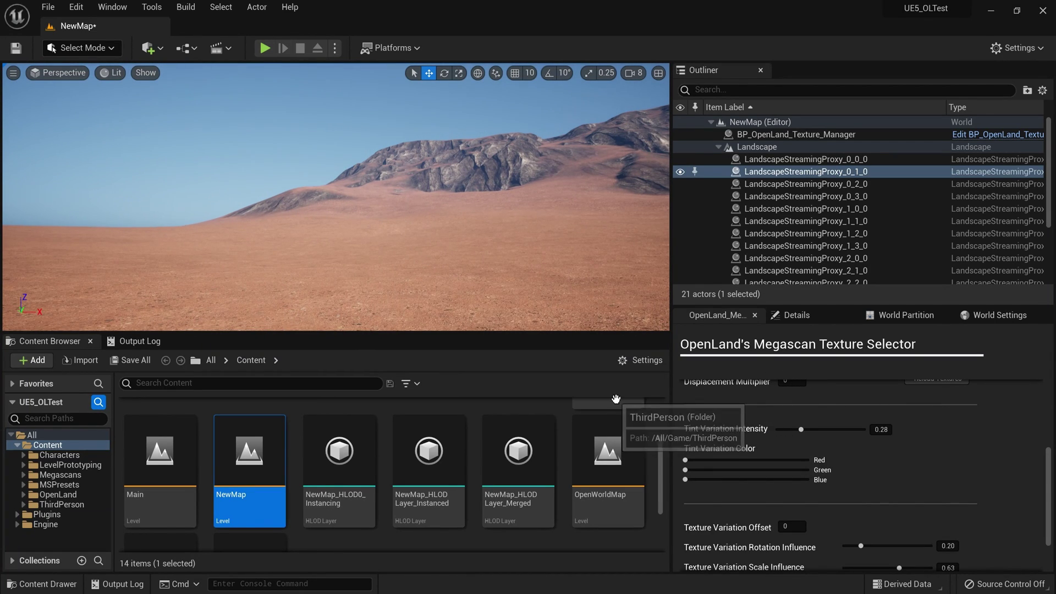
right_drag(398, 208, 405, 208)
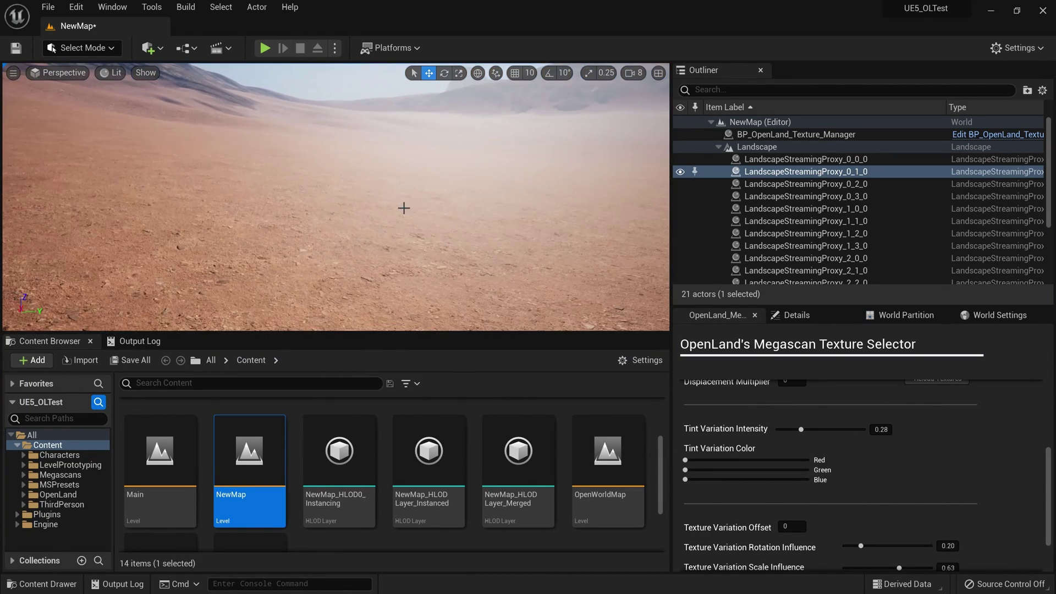
right_drag(356, 252, 350, 245)
scroll(752, 470, up, 3)
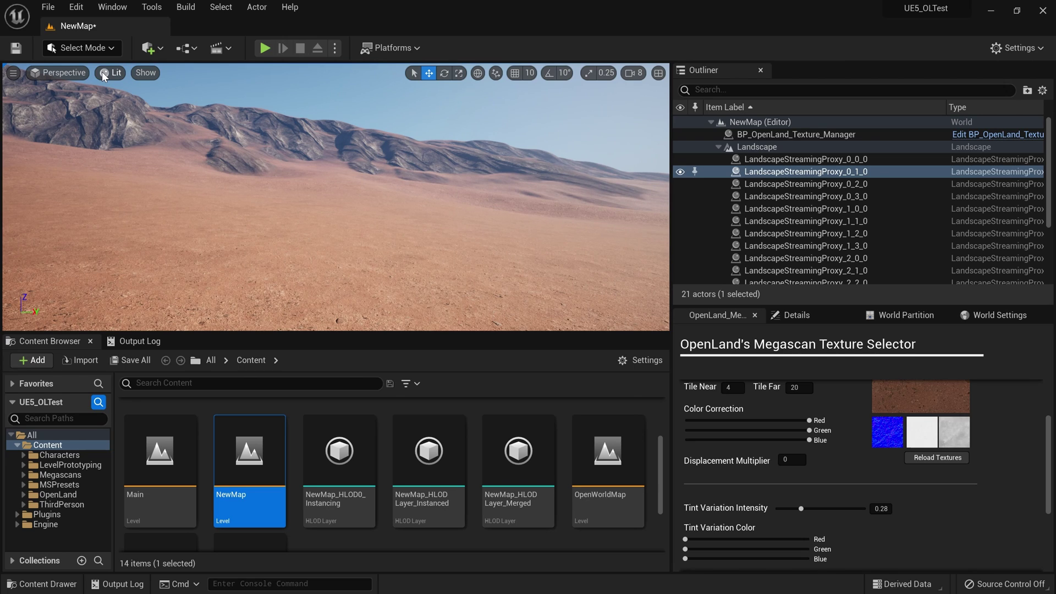
Step: Create a new level from the Empty Open World template without saving the changes to NewMap
click(48, 8)
click(81, 39)
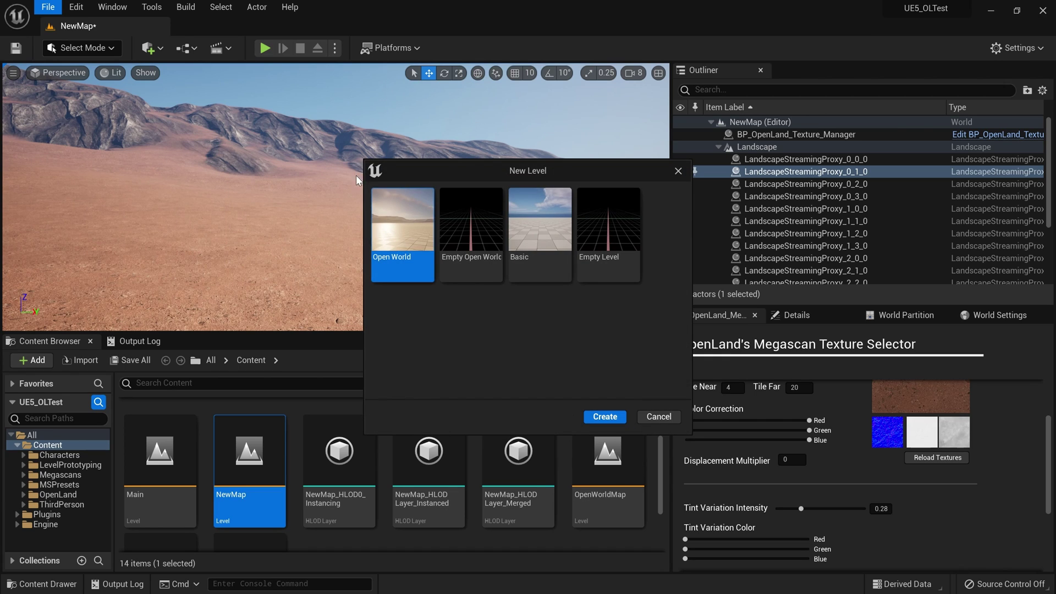
click(478, 242)
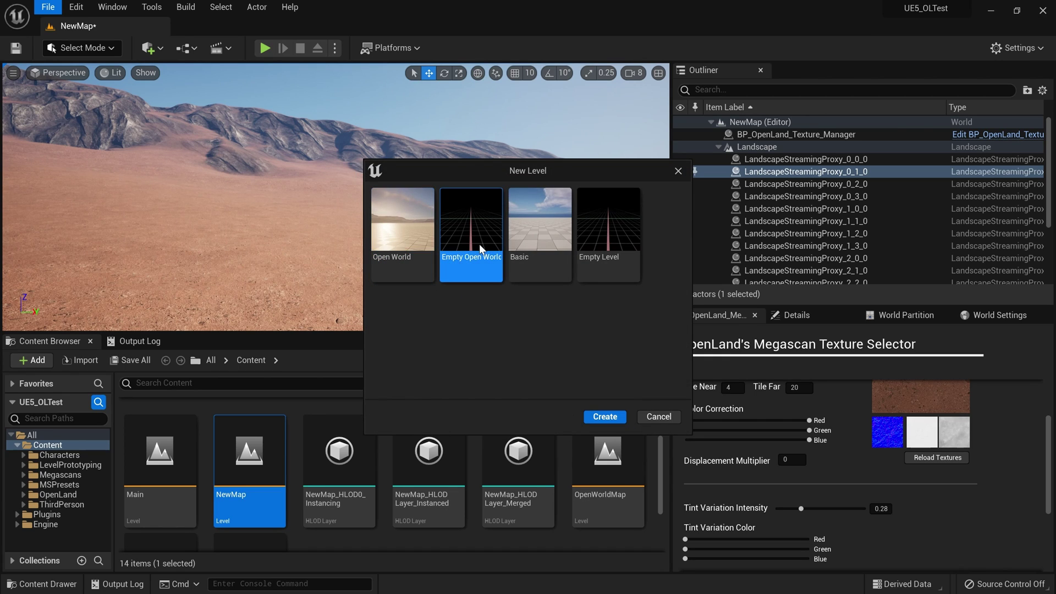
click(605, 420)
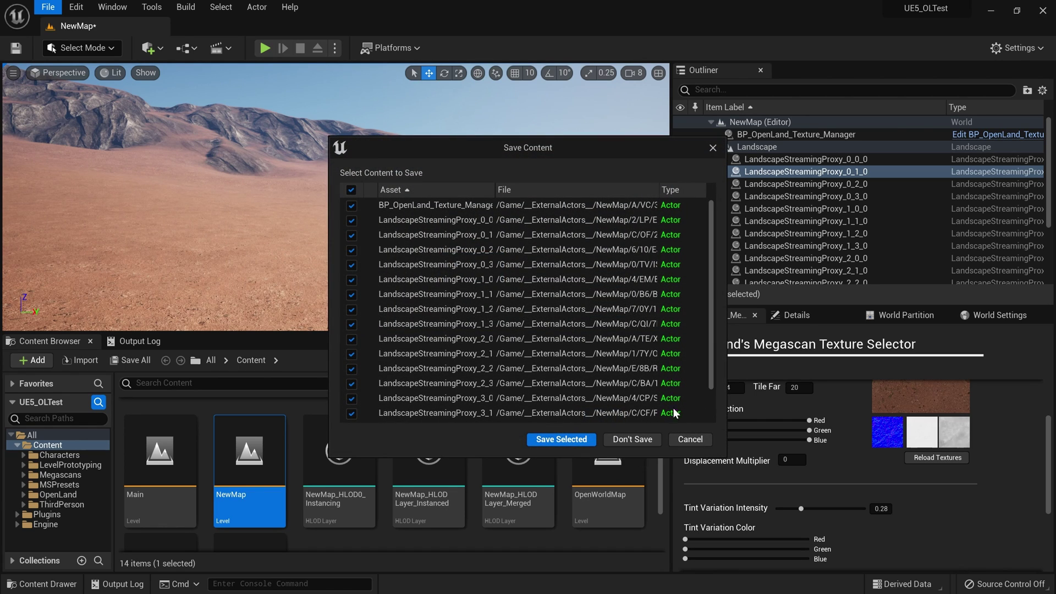
click(633, 439)
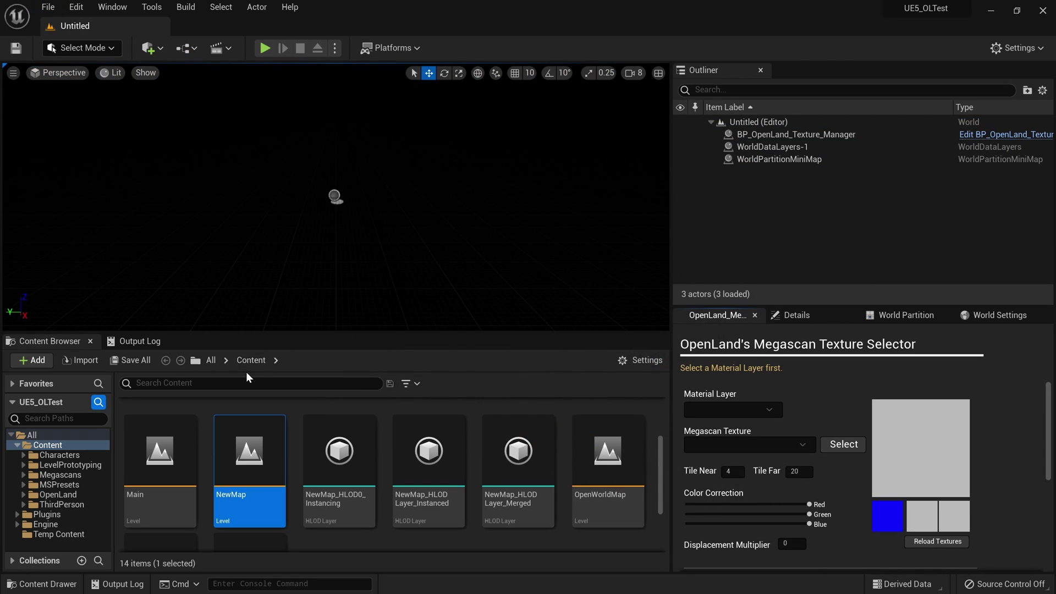
Step: Place the SunSky blueprint from the OpenLand Blueprints folder into the empty level
click(211, 361)
double_click(156, 448)
double_click(509, 441)
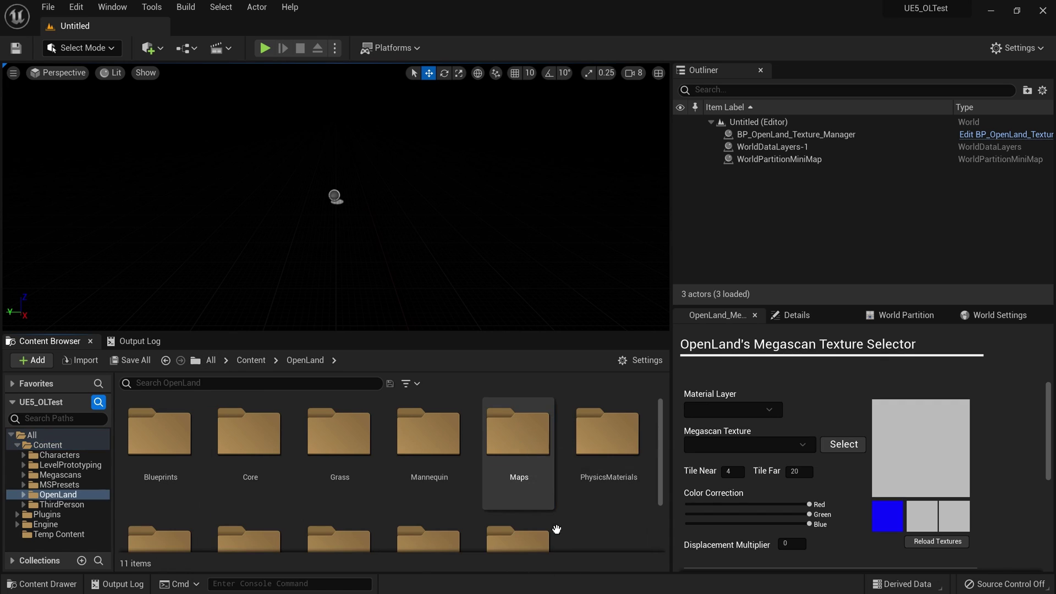
double_click(159, 435)
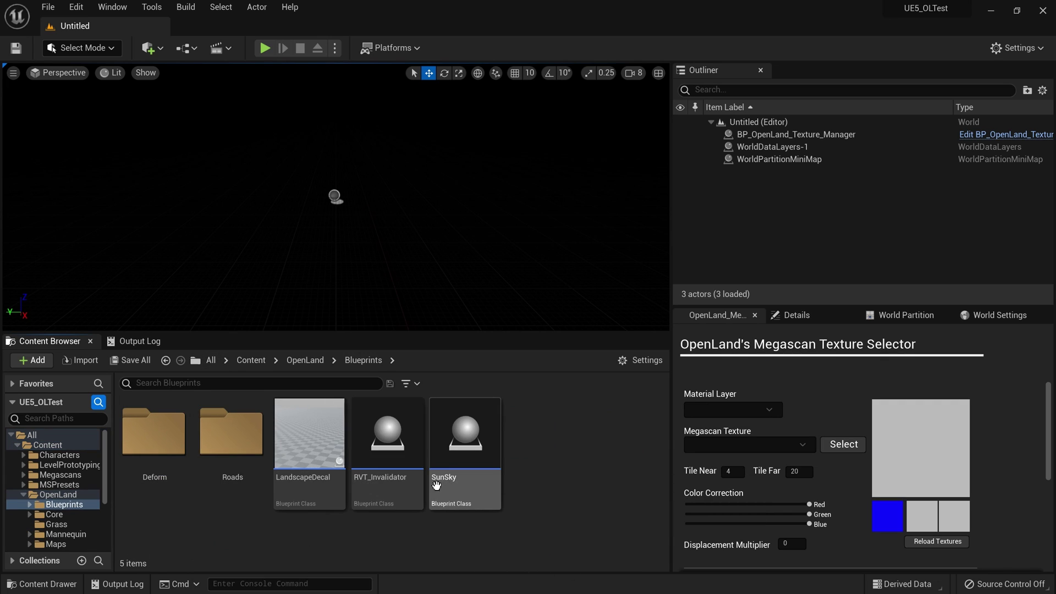
drag(437, 485, 494, 199)
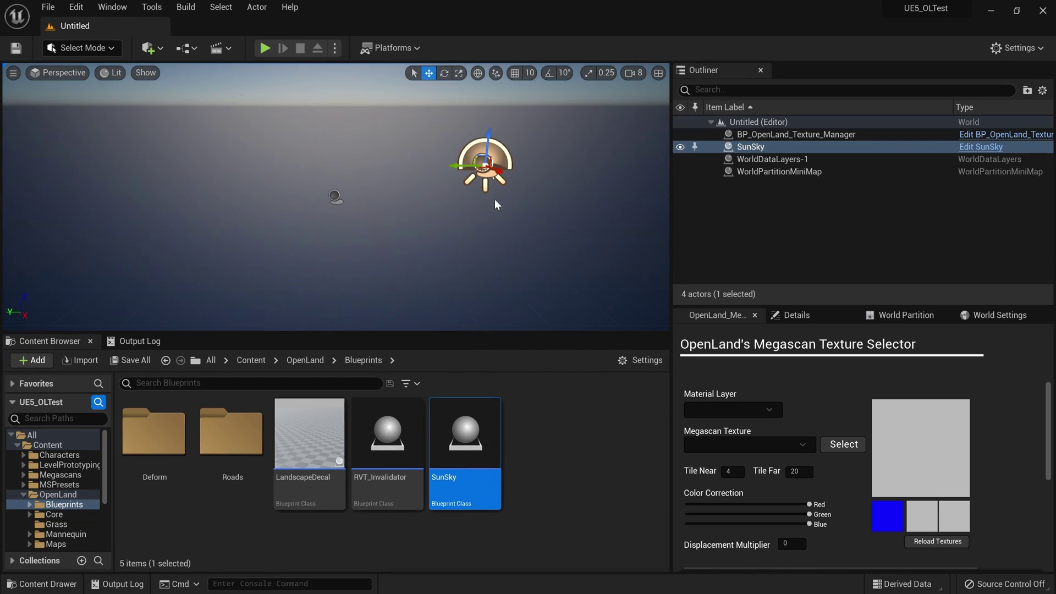
right_drag(546, 265, 694, 258)
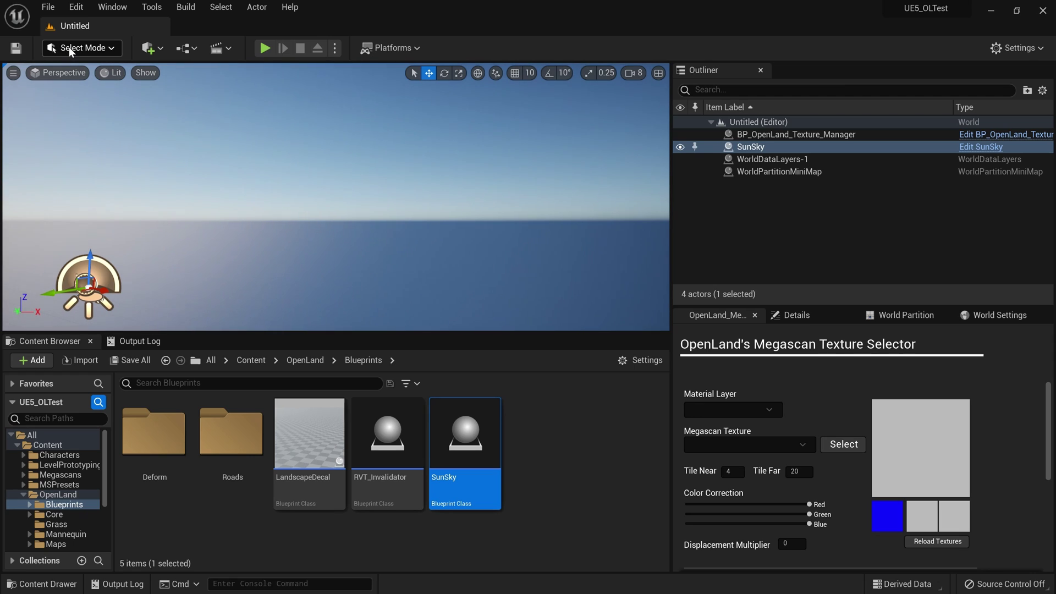
Step: Start a new landscape from file in Landscape mode and load a 4,033×4,033 heightmap for it
click(68, 48)
click(101, 83)
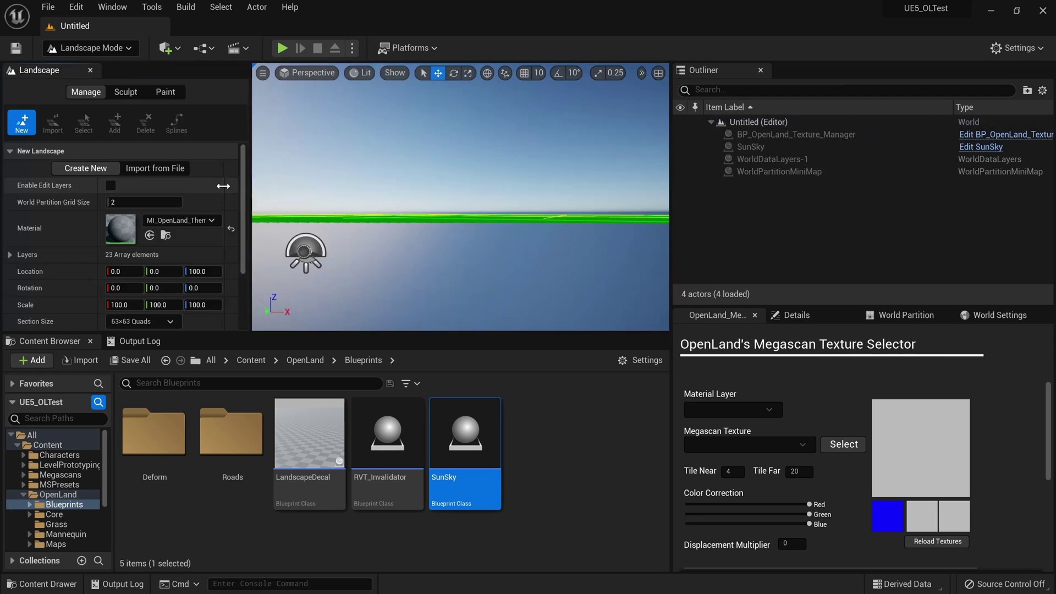
click(153, 168)
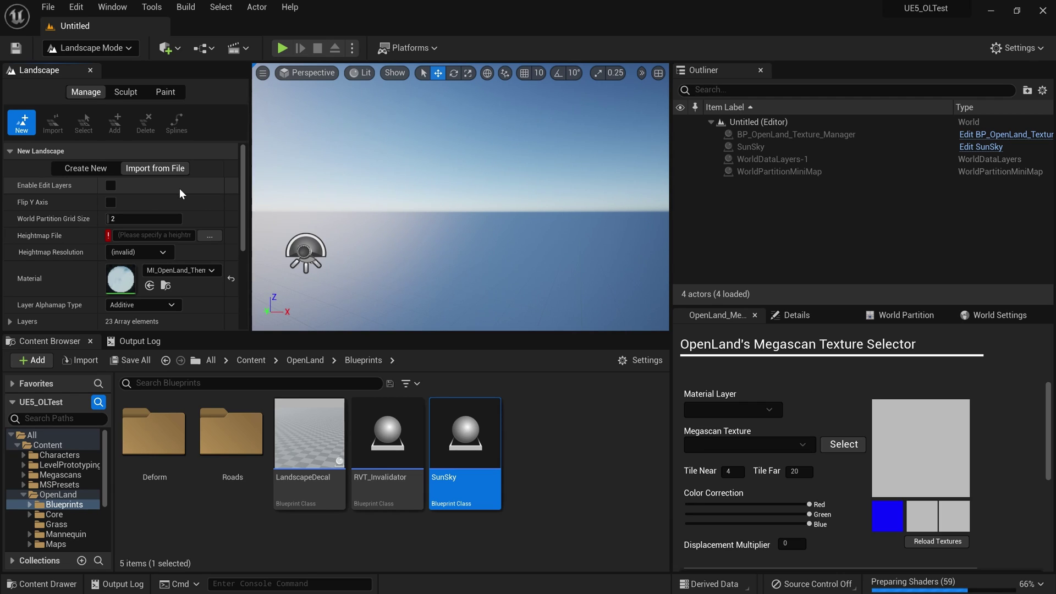
click(208, 234)
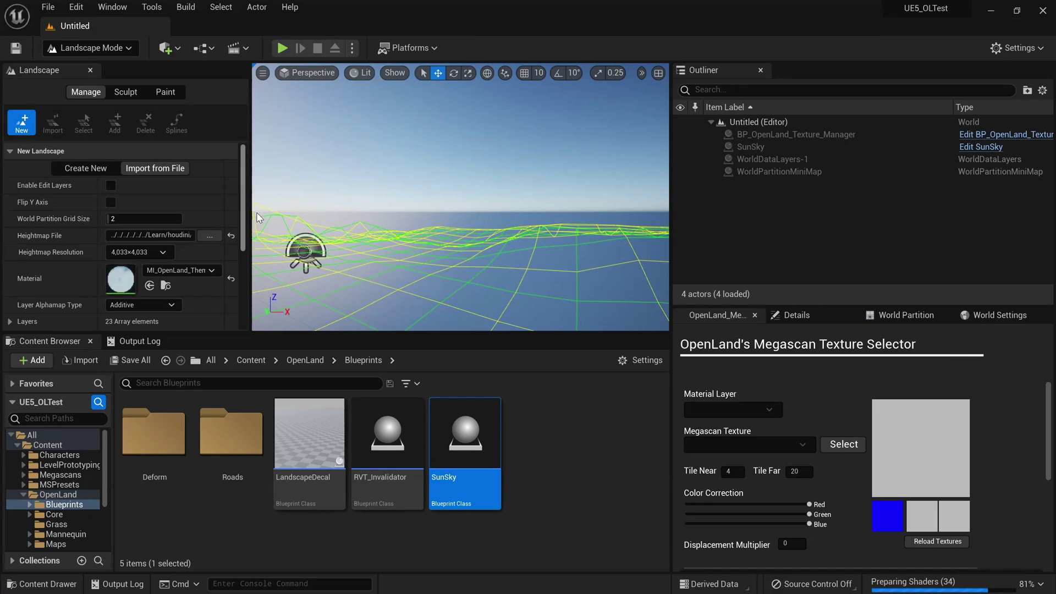
right_drag(257, 213, 322, 264)
key(w)
key(e)
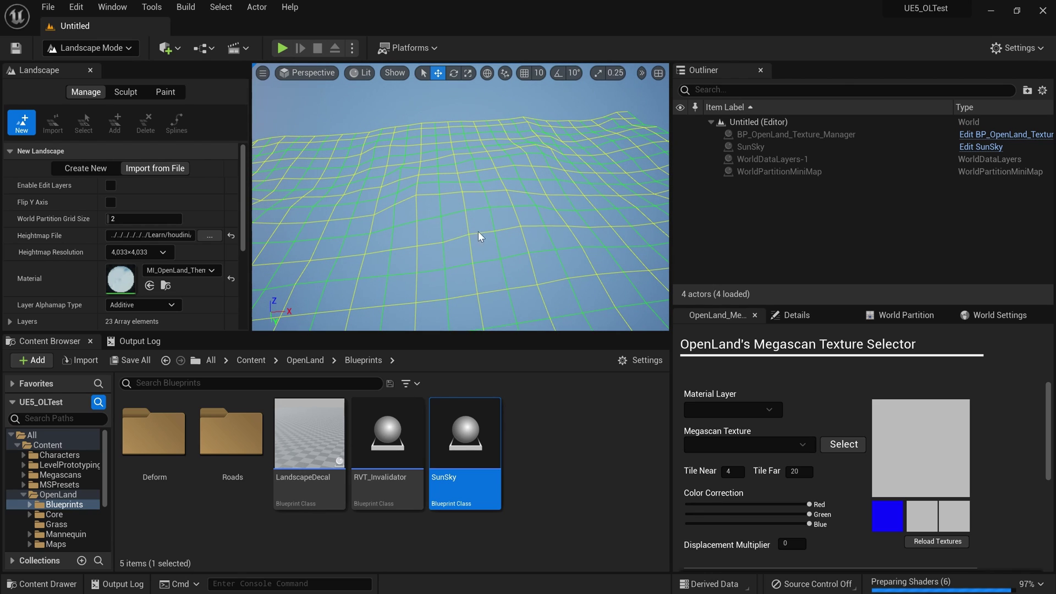
right_drag(477, 231, 509, 240)
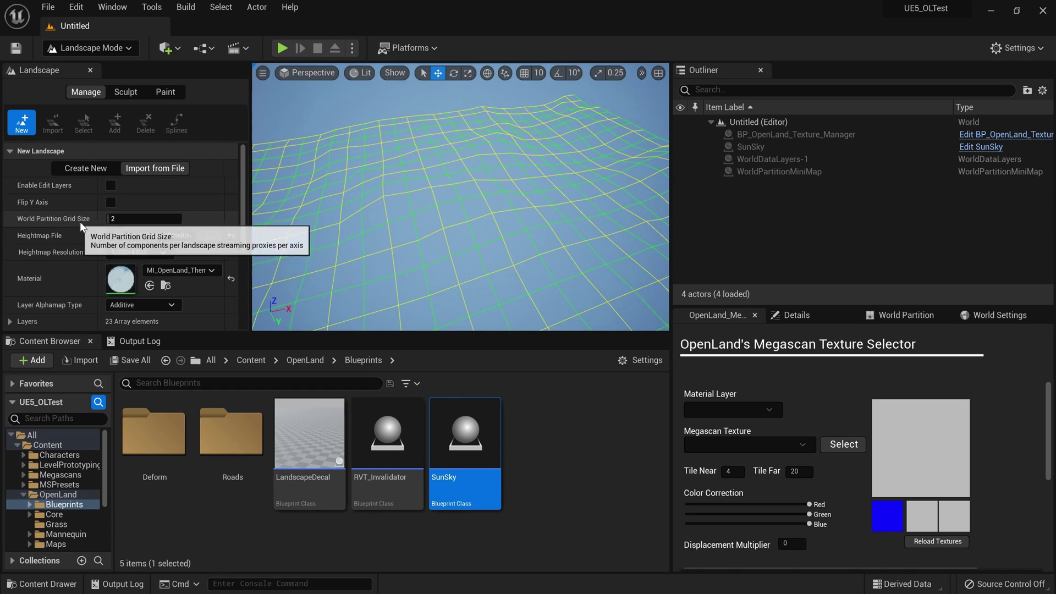
Step: Set the new landscape's World Partition Grid Size to 10 and inspect the grid preview
click(135, 219)
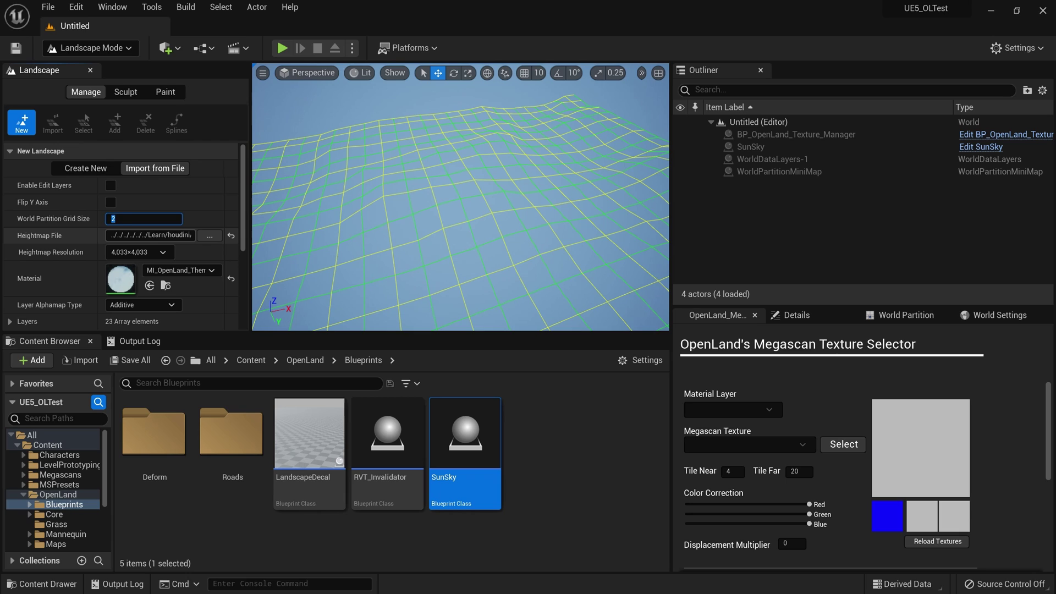
text(10)
key(Return)
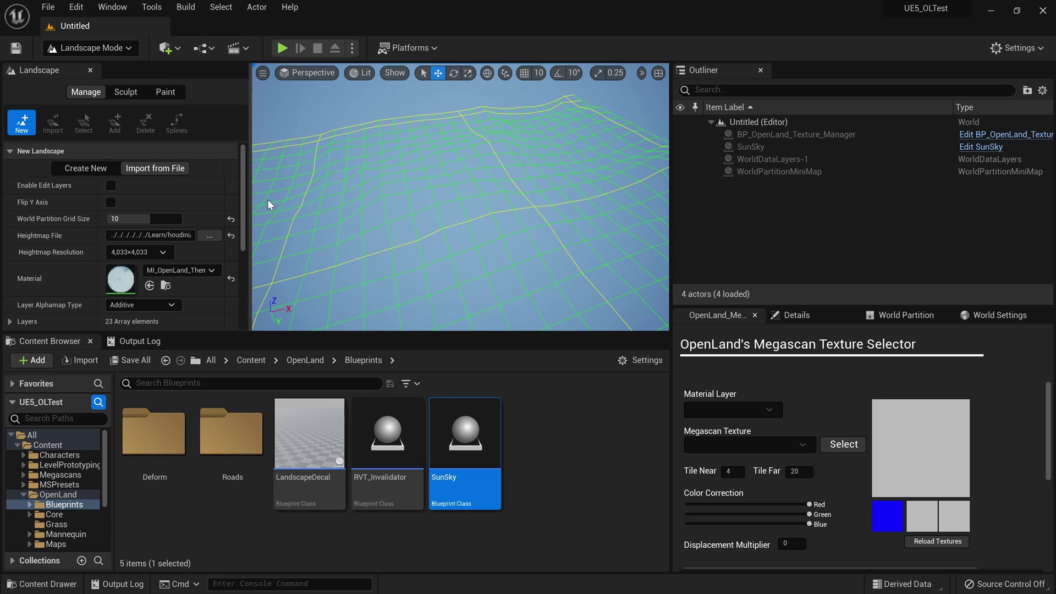
right_drag(267, 200, 391, 214)
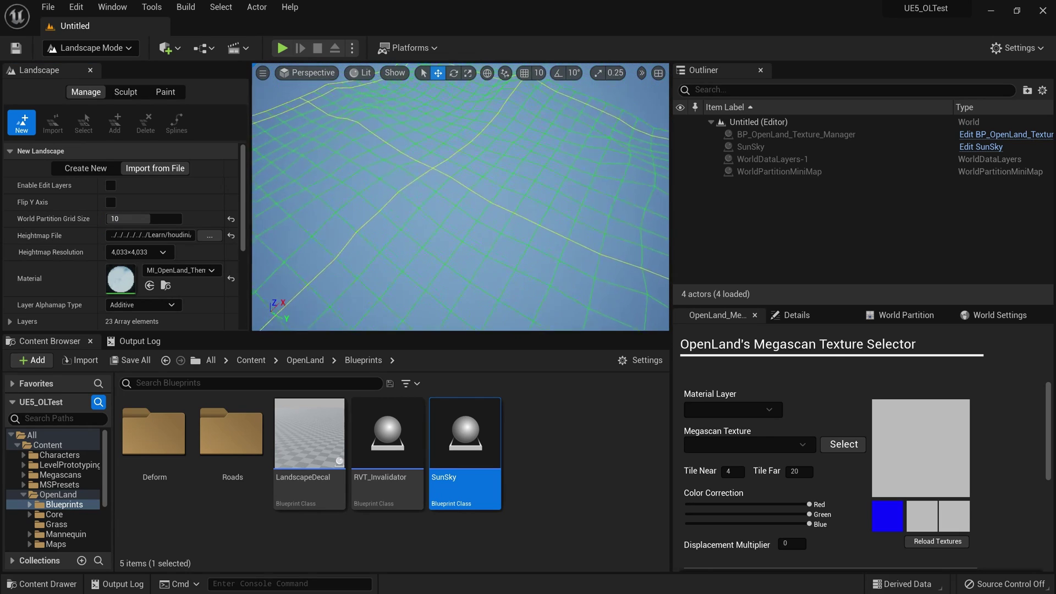
right_drag(300, 216, 300, 193)
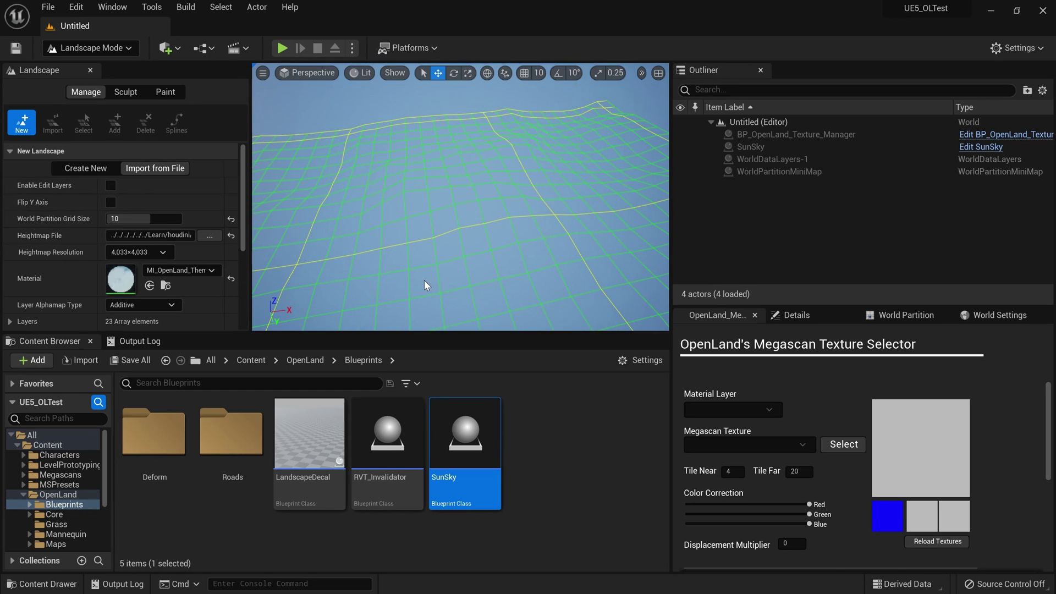
right_drag(424, 285, 435, 283)
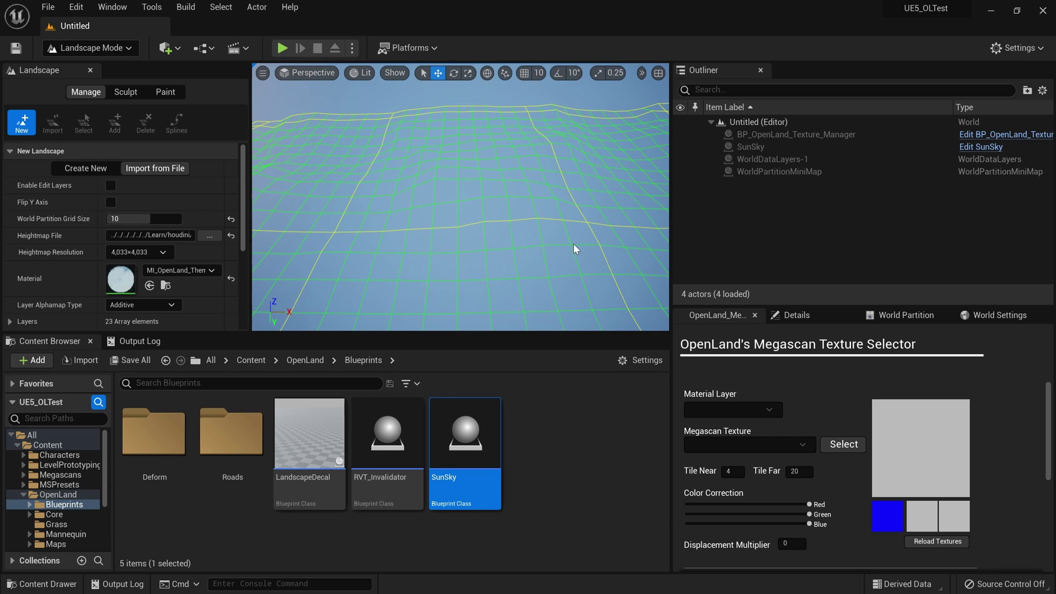
right_drag(573, 243, 534, 273)
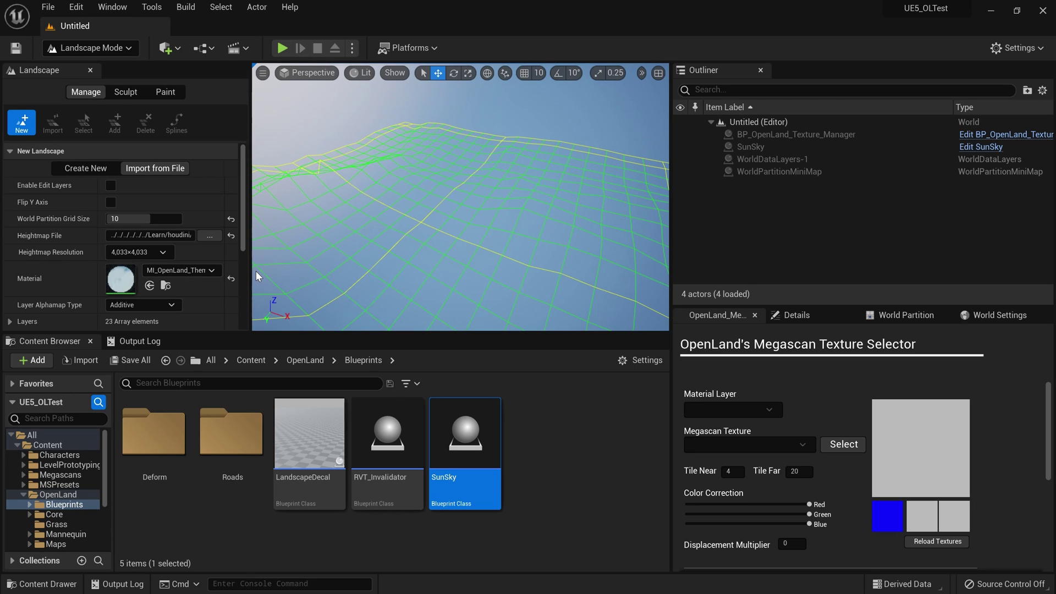
Step: Assign the MI_OpenLand_Theme_Default material to the new landscape and import it from the heightmap
click(204, 272)
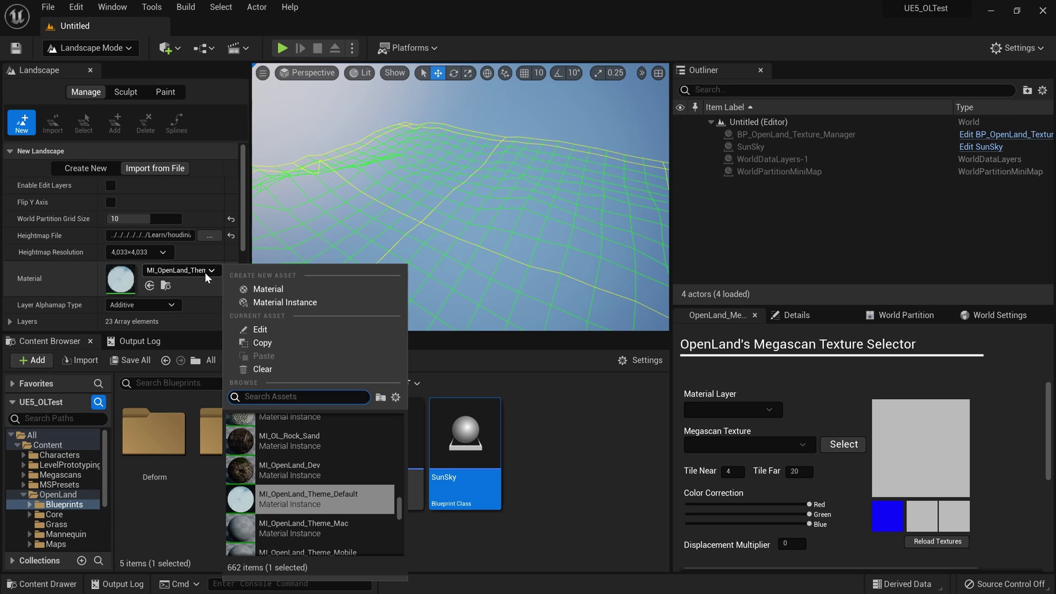
text(MI_Open)
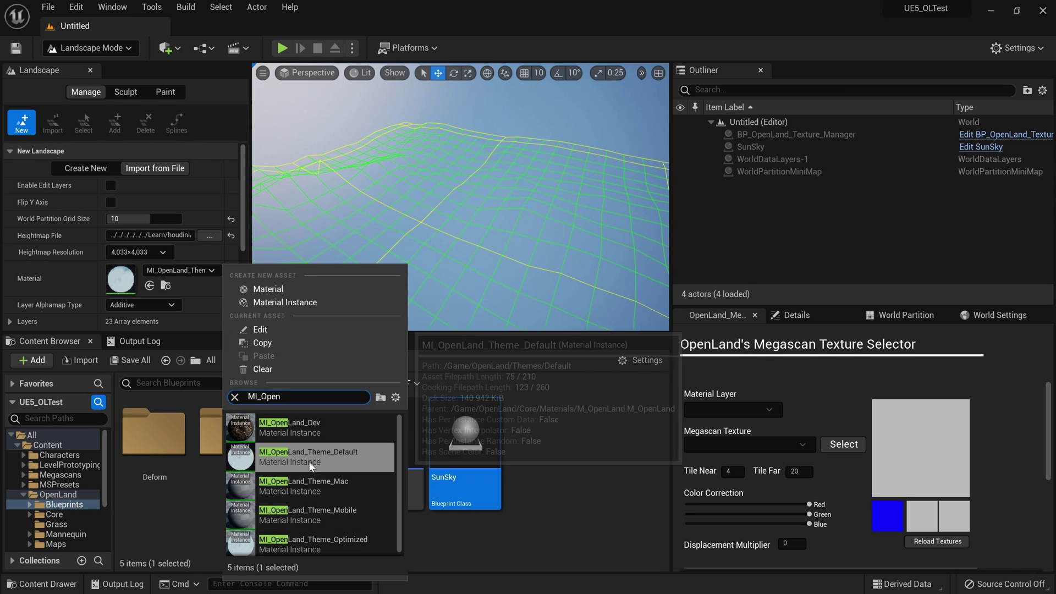
click(309, 461)
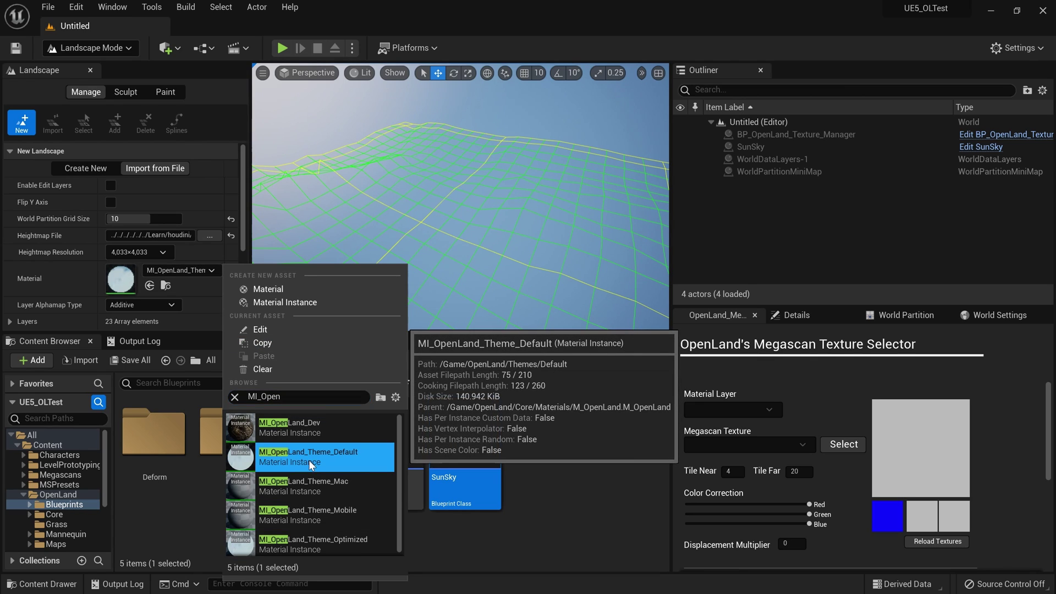
click(239, 241)
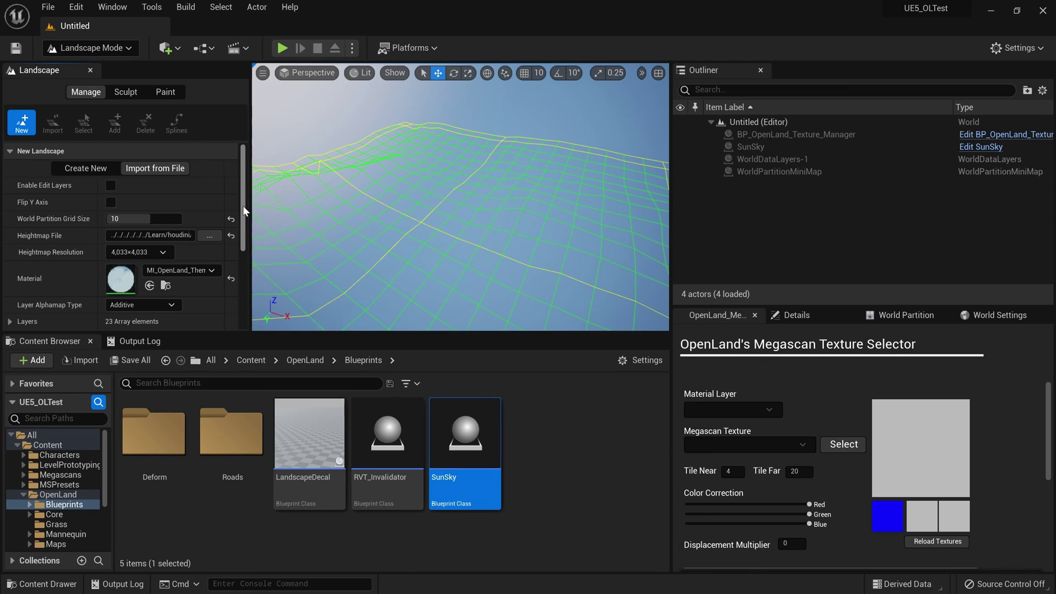
scroll(243, 206, down, 5)
click(196, 323)
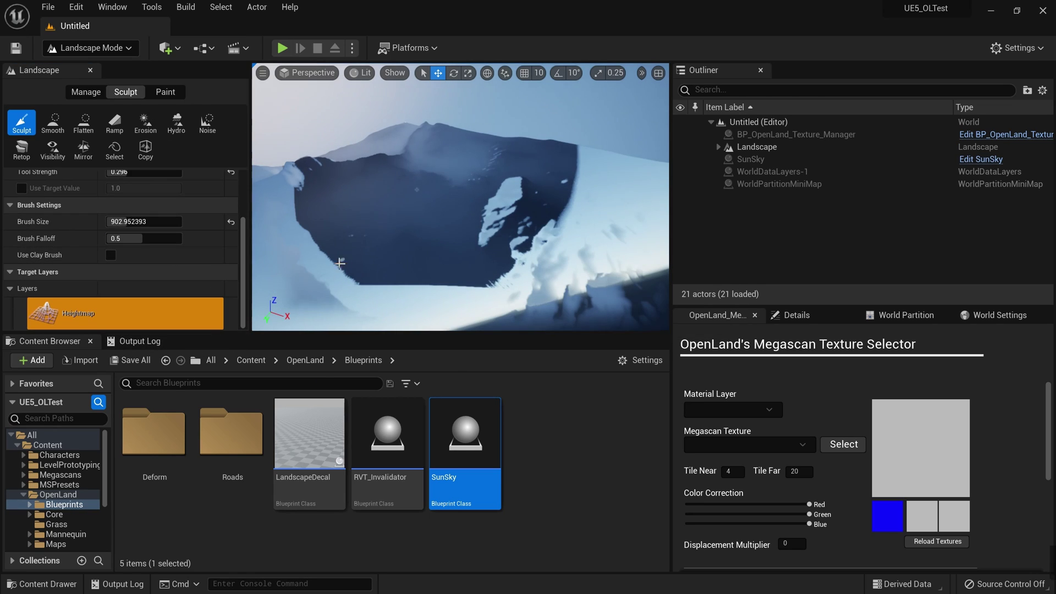
Step: Assign AutoForest_LayerInfo to the AutoForest paint layer of the imported landscape
right_drag(460, 196, 385, 196)
right_drag(279, 213, 315, 162)
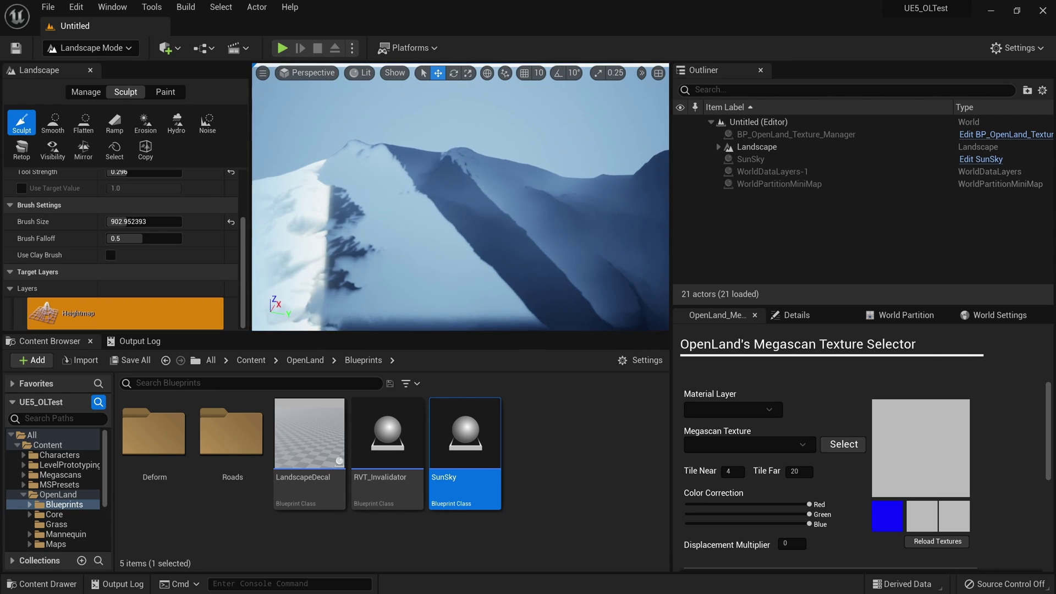
click(180, 92)
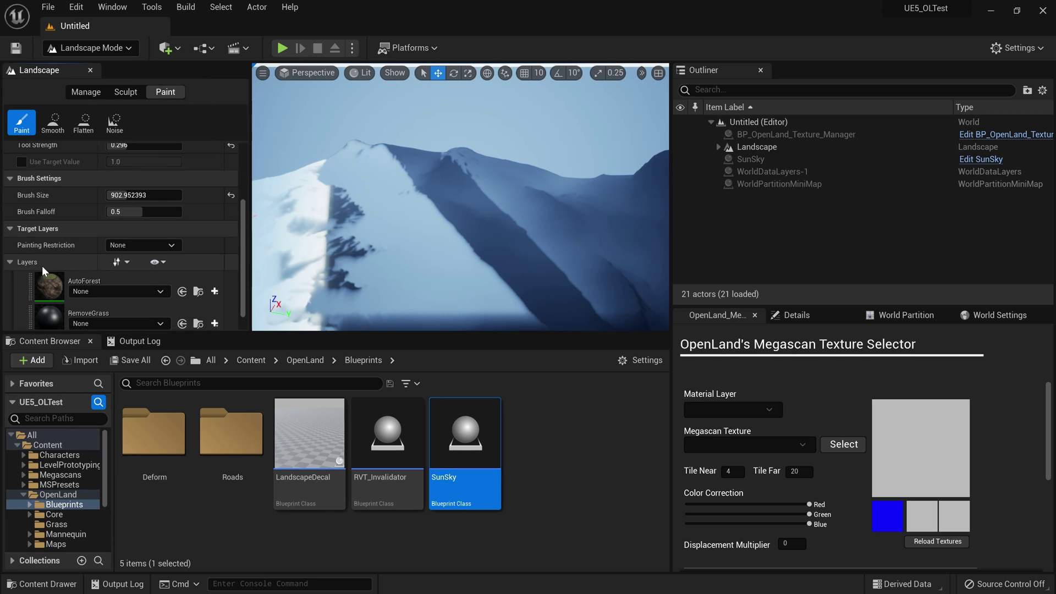
click(95, 292)
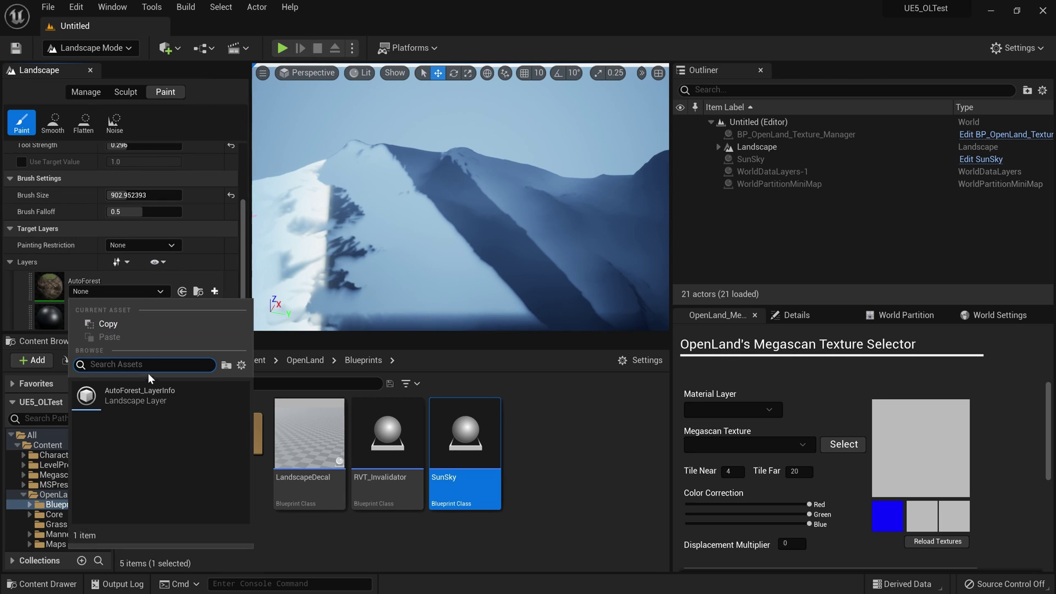
click(152, 400)
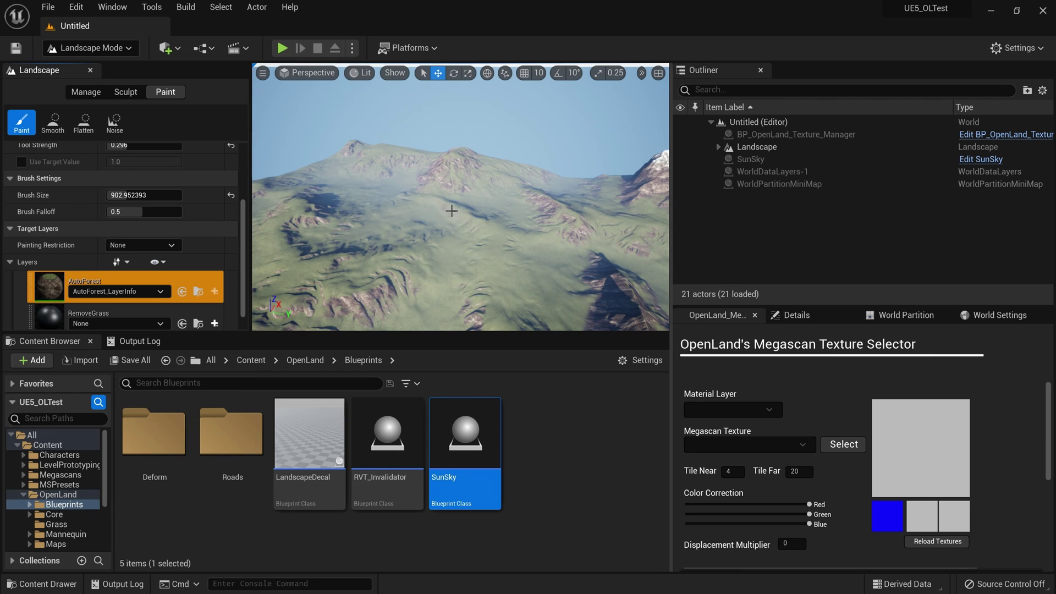
Step: Return to Select mode and save the level as NewMap
right_drag(450, 211, 660, 242)
mouse_move(585, 213)
right_down()
mouse_move(600, 217)
mouse_move(402, 212)
mouse_move(582, 213)
right_up()
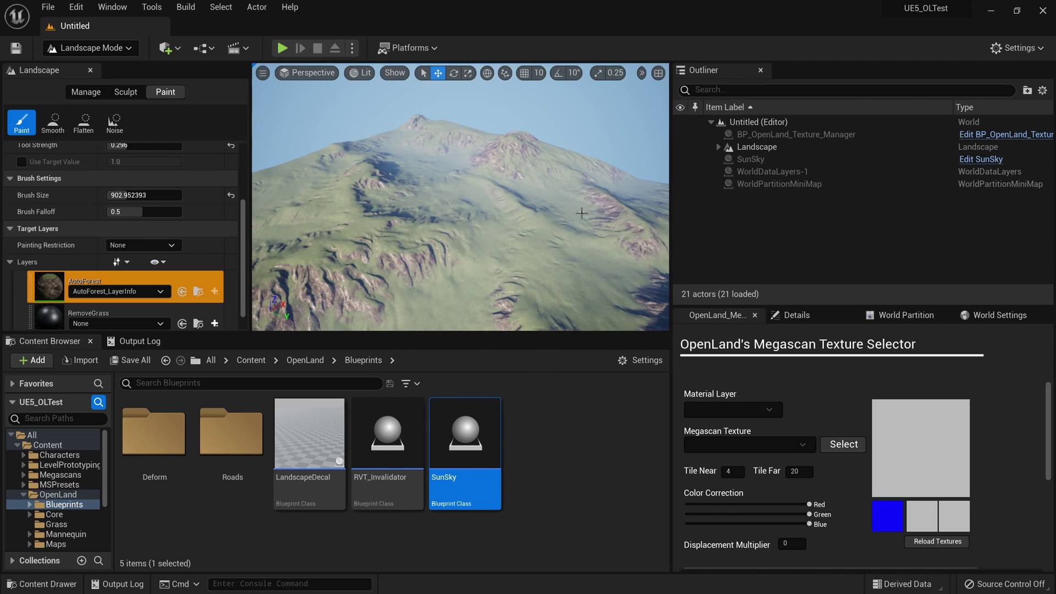
click(99, 48)
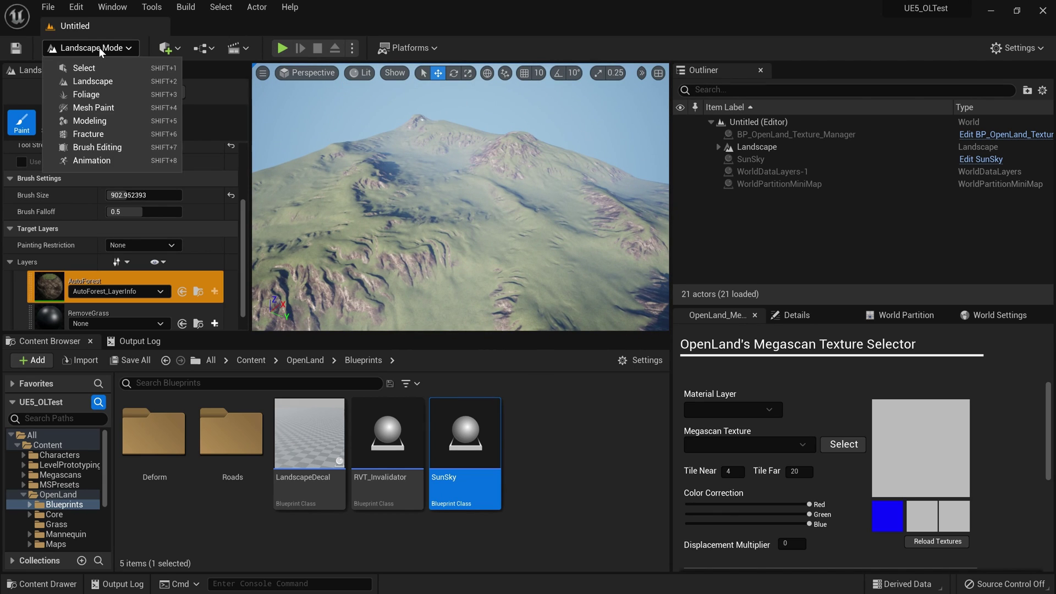
click(90, 69)
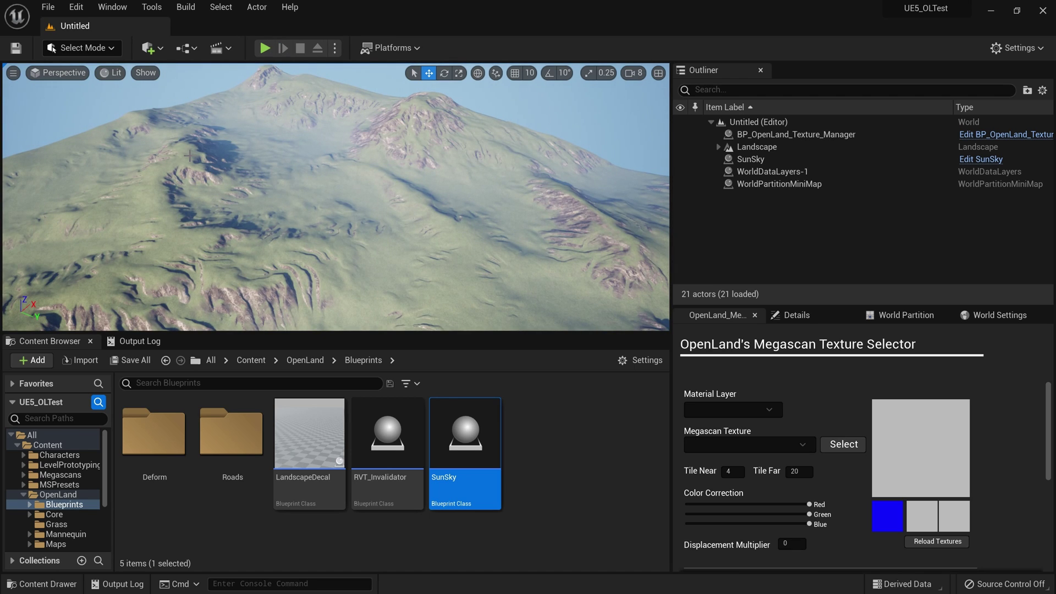
key(ctrl+o)
double_click(390, 312)
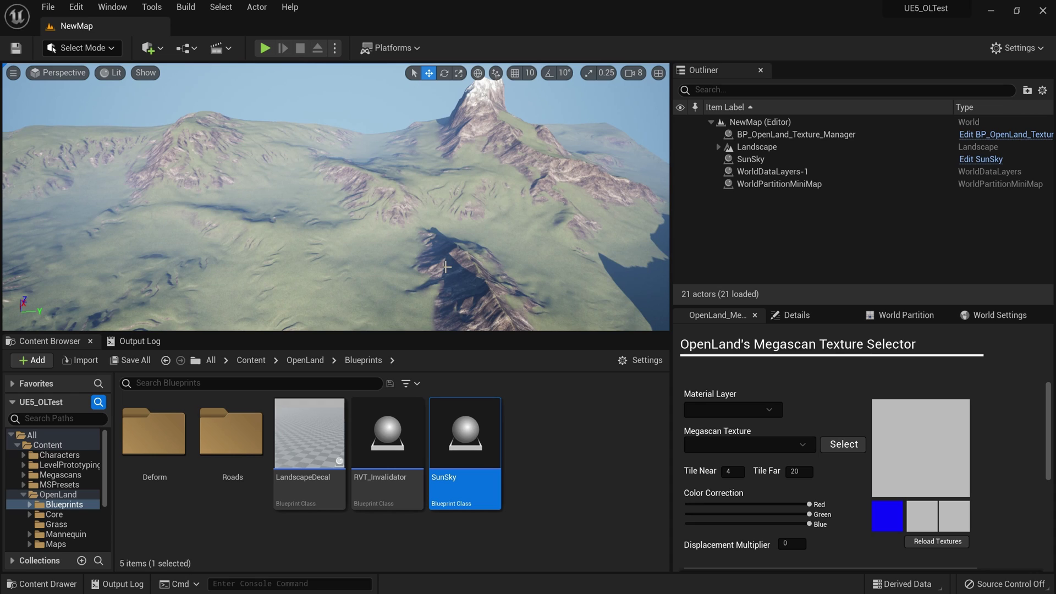
Step: Select the Landscape with all its streaming proxies and filter their details for "mater" properties
click(719, 147)
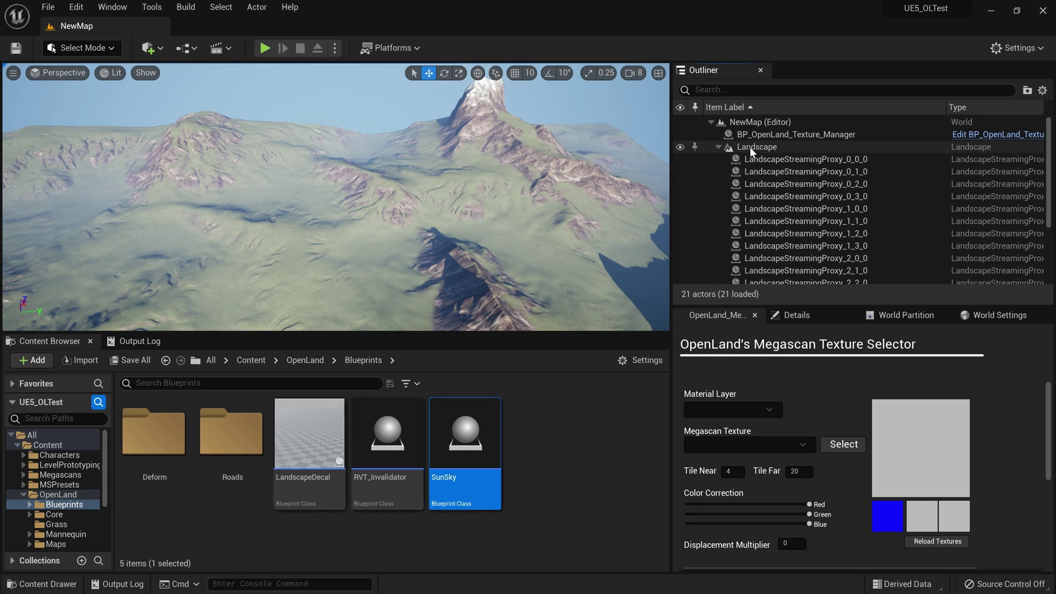
click(750, 147)
scroll(815, 174, down, 4)
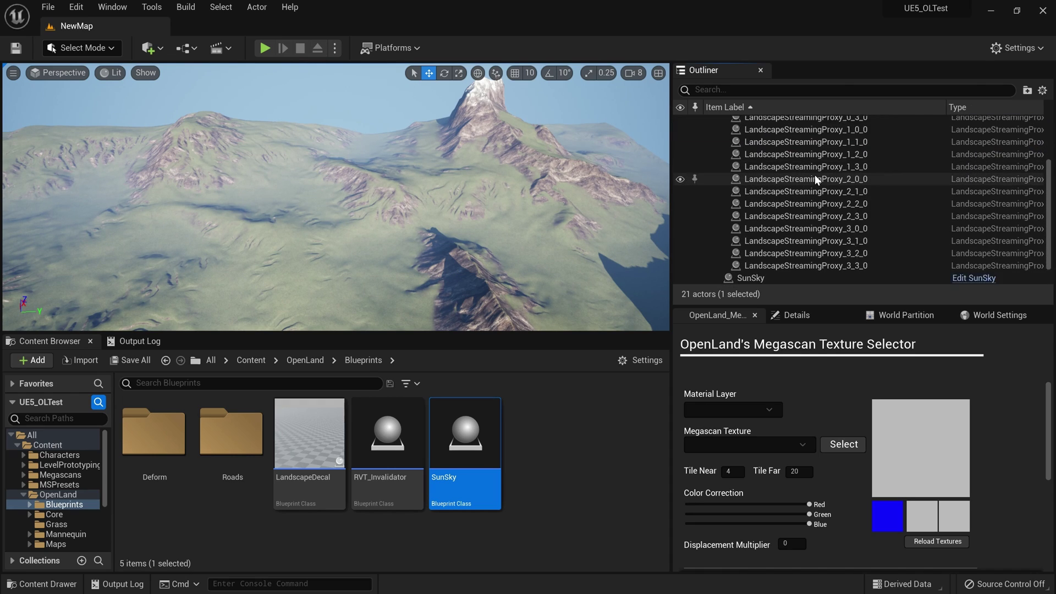
shift+click(831, 239)
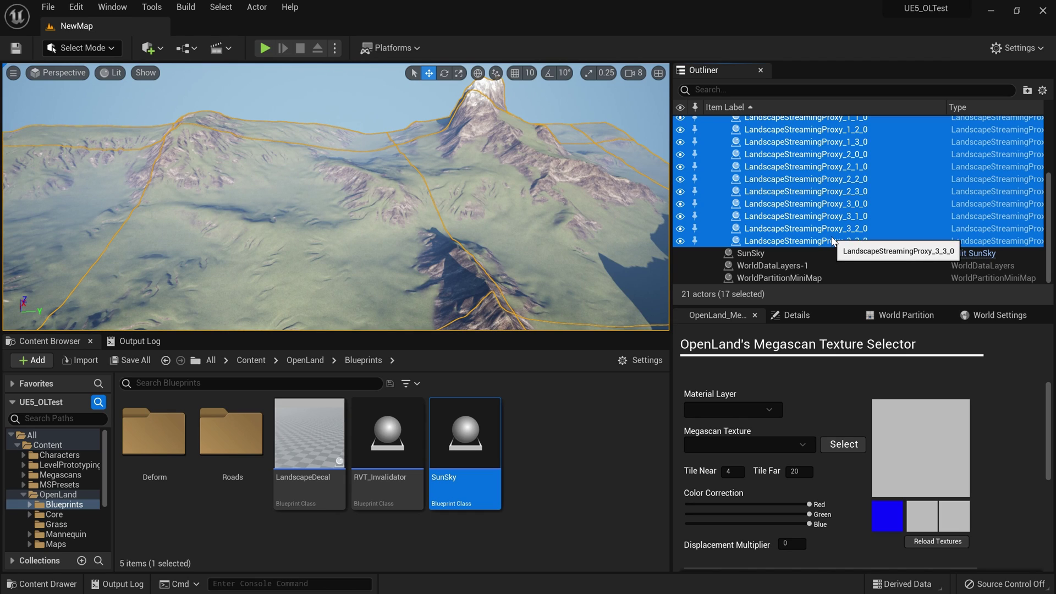
scroll(834, 244, up, 4)
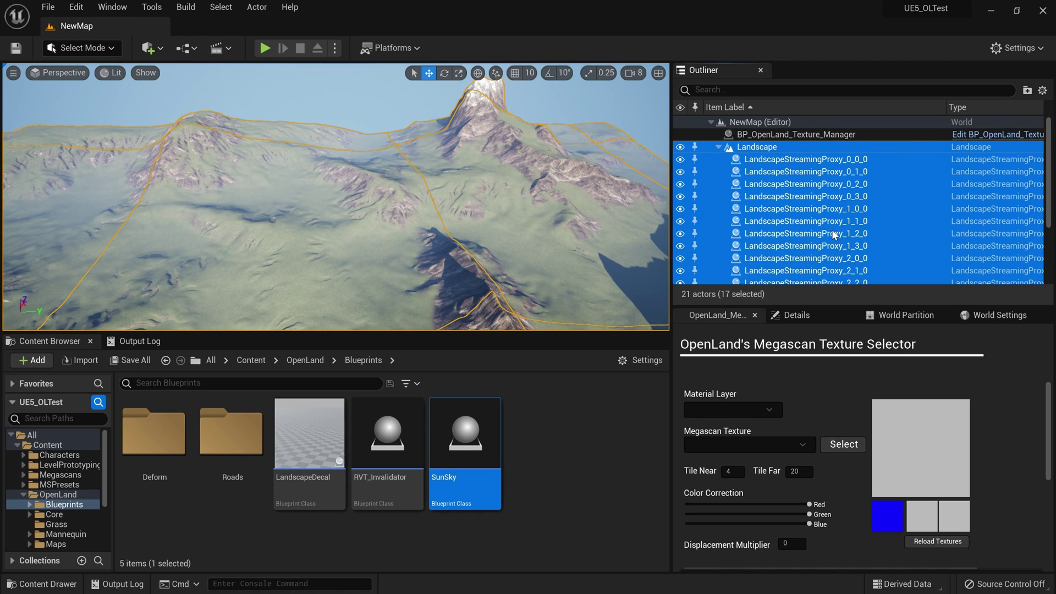
scroll(833, 235, down, 1)
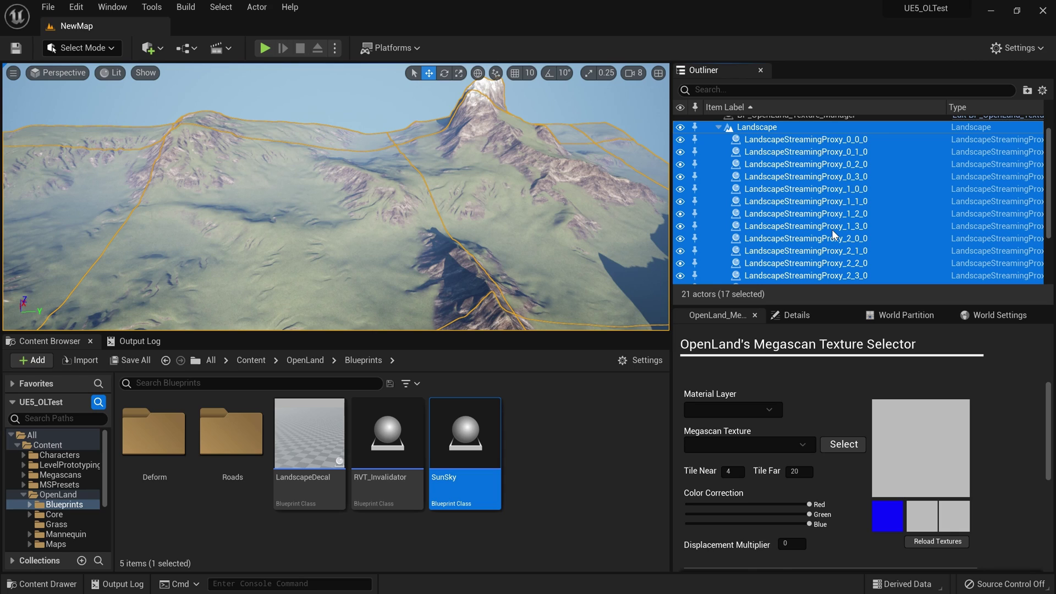
scroll(832, 229, down, 1)
scroll(819, 204, up, 2)
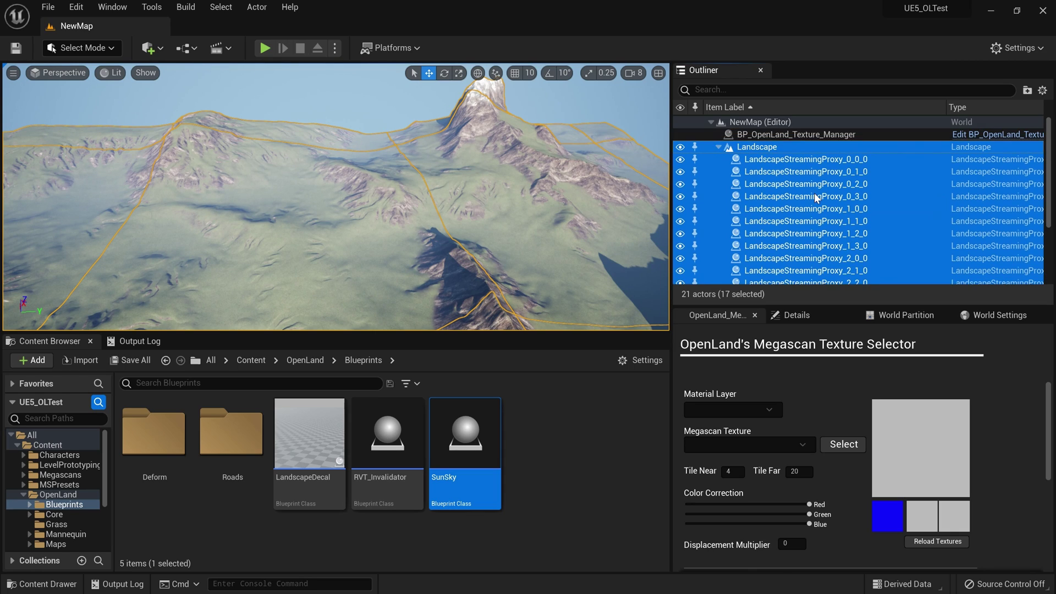
click(792, 316)
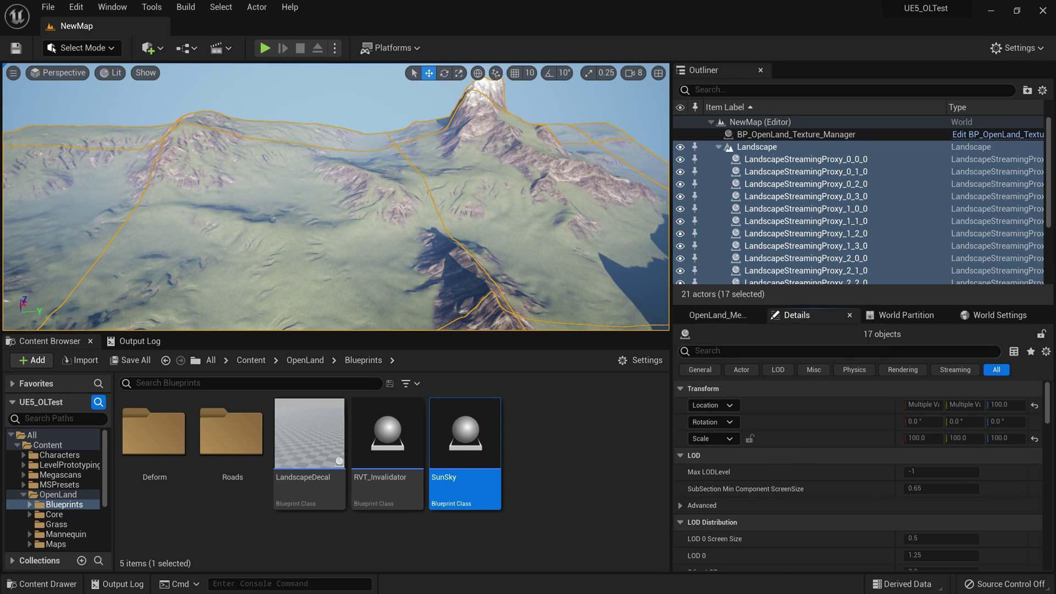
click(707, 351)
text(mat)
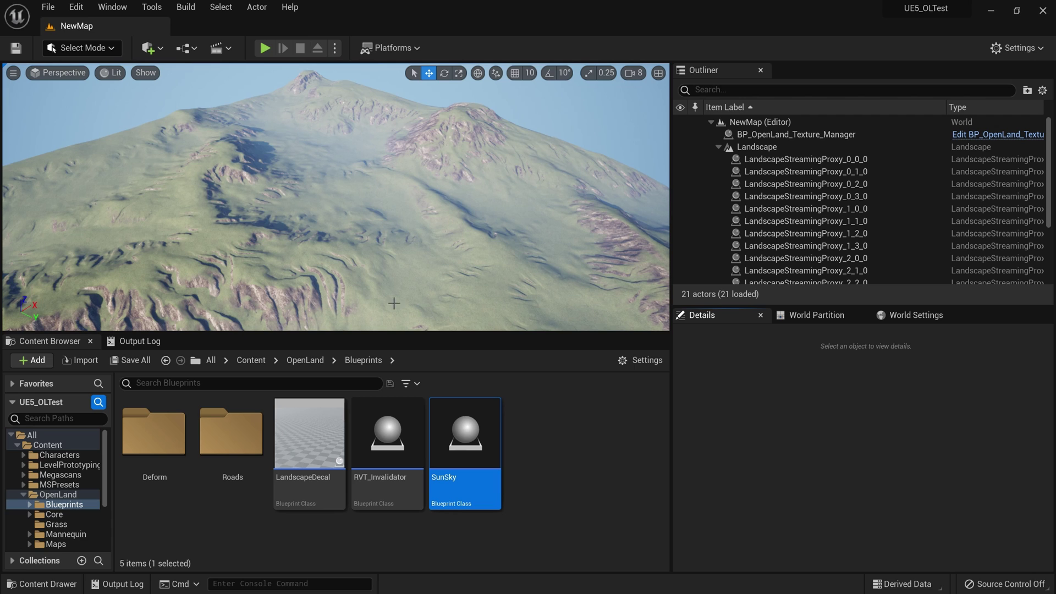
Step: Run OpenLand_Megascan_Texture_Selector_Widget from the OpenLand Widgets folder and enlarge the area showing it
right_drag(311, 194, 369, 196)
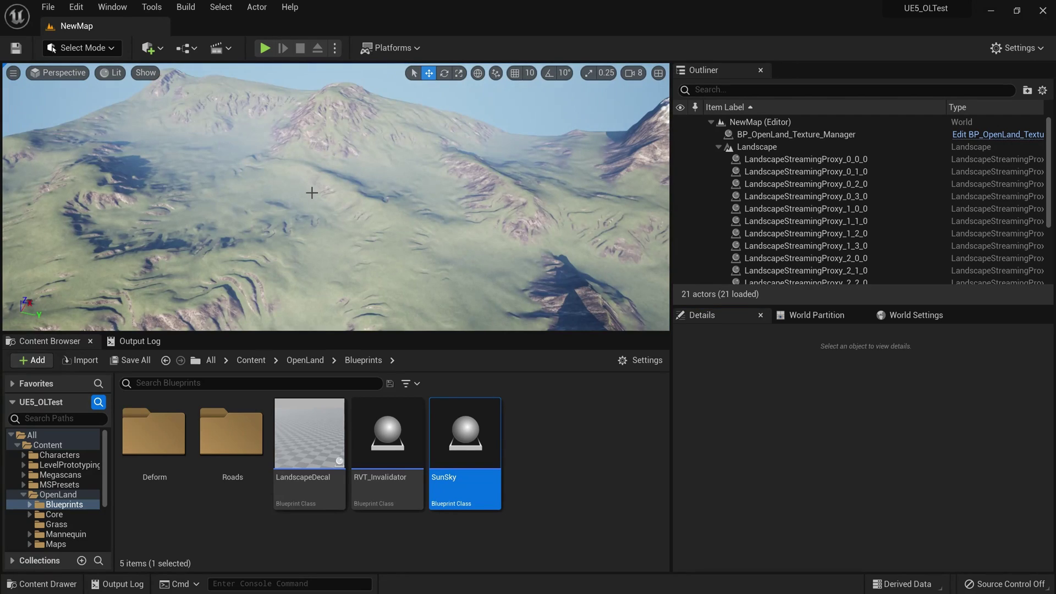
click(306, 360)
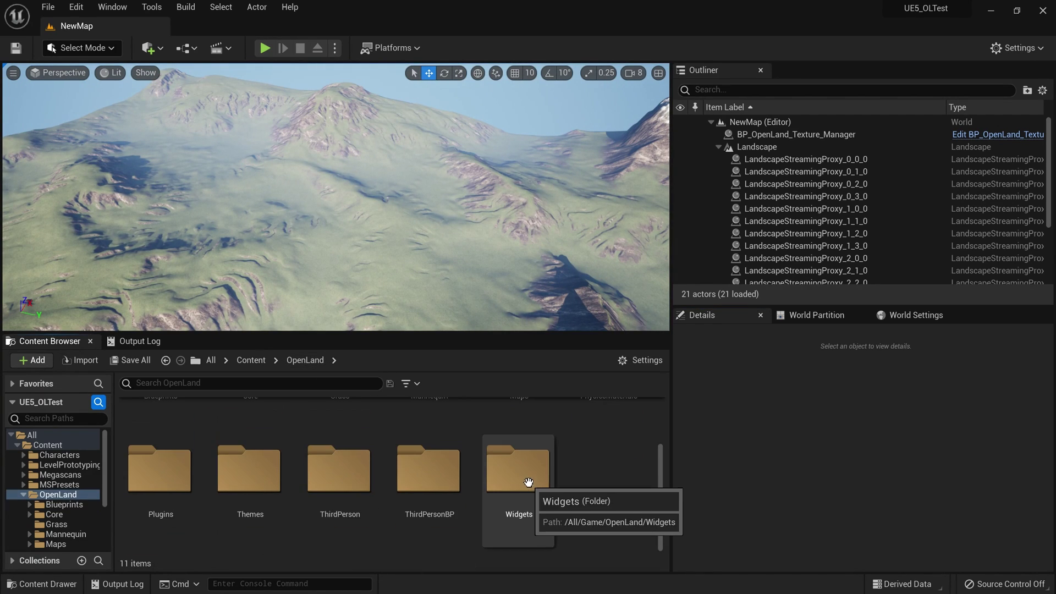
double_click(525, 467)
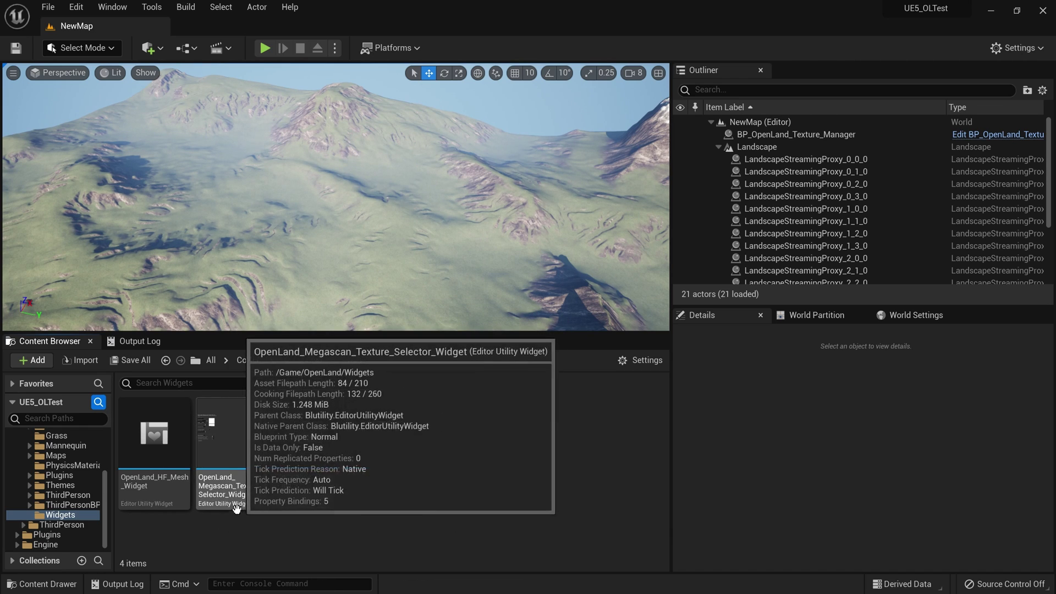
click(236, 440)
right_click(239, 441)
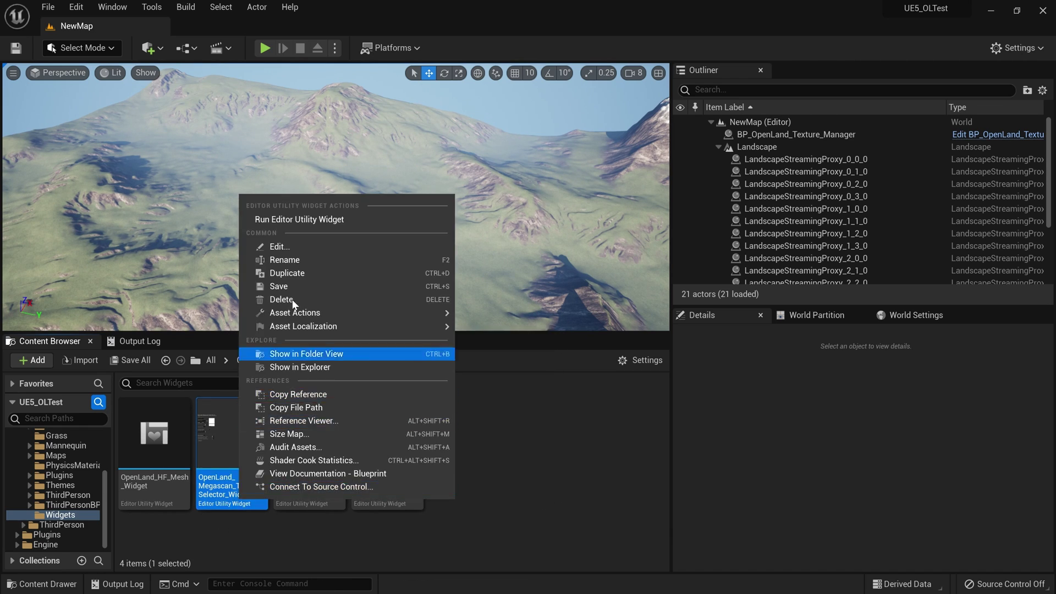
click(292, 222)
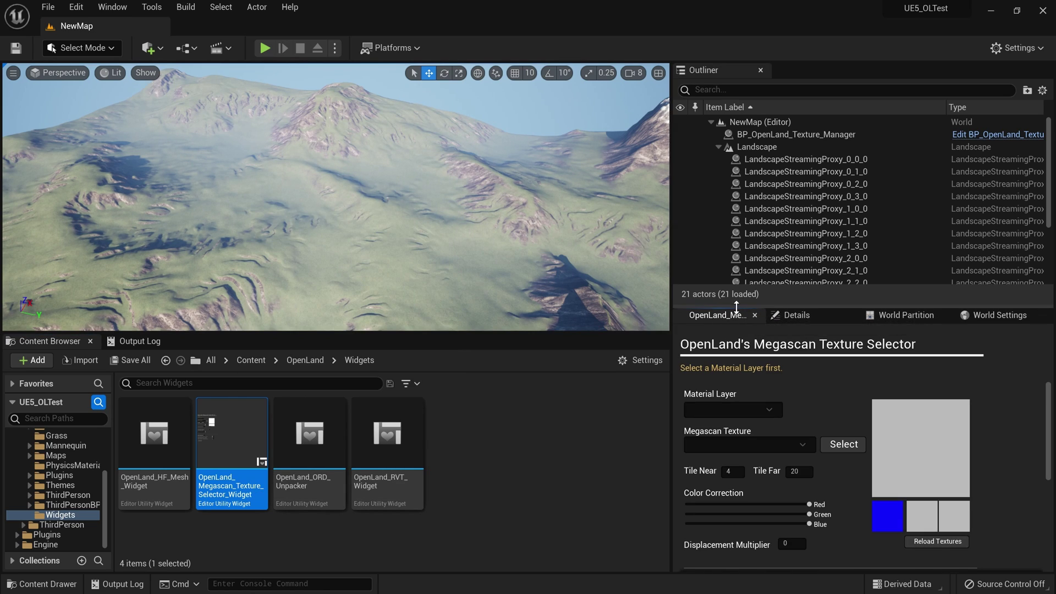
drag(734, 306, 724, 253)
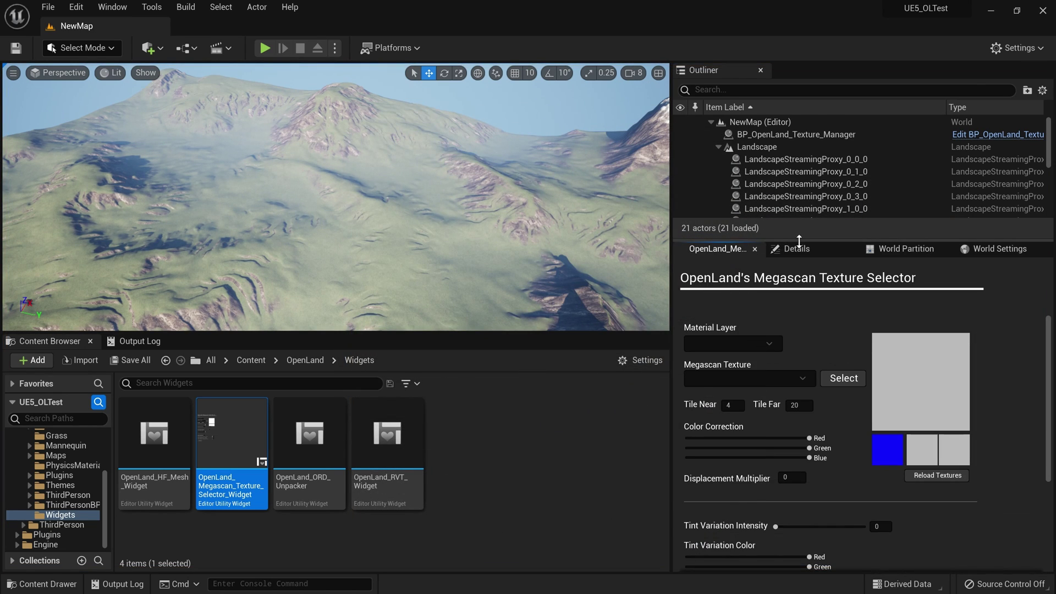
drag(799, 238, 799, 284)
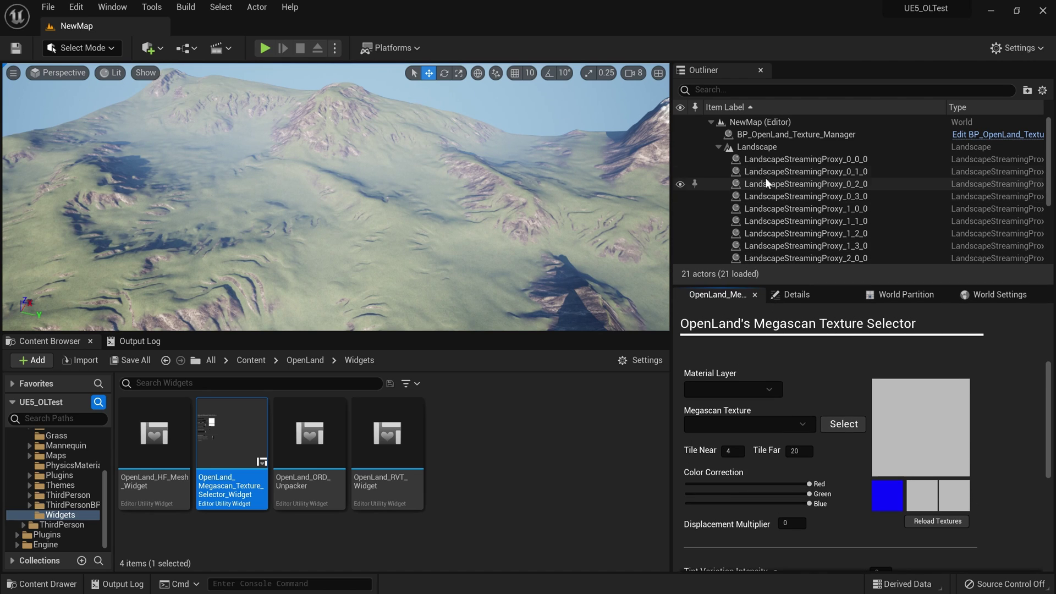
Step: Look up the Use Dynamic Material Instance option for the Landscape and all its streaming proxies, and clear the filter
click(751, 147)
scroll(786, 213, down, 3)
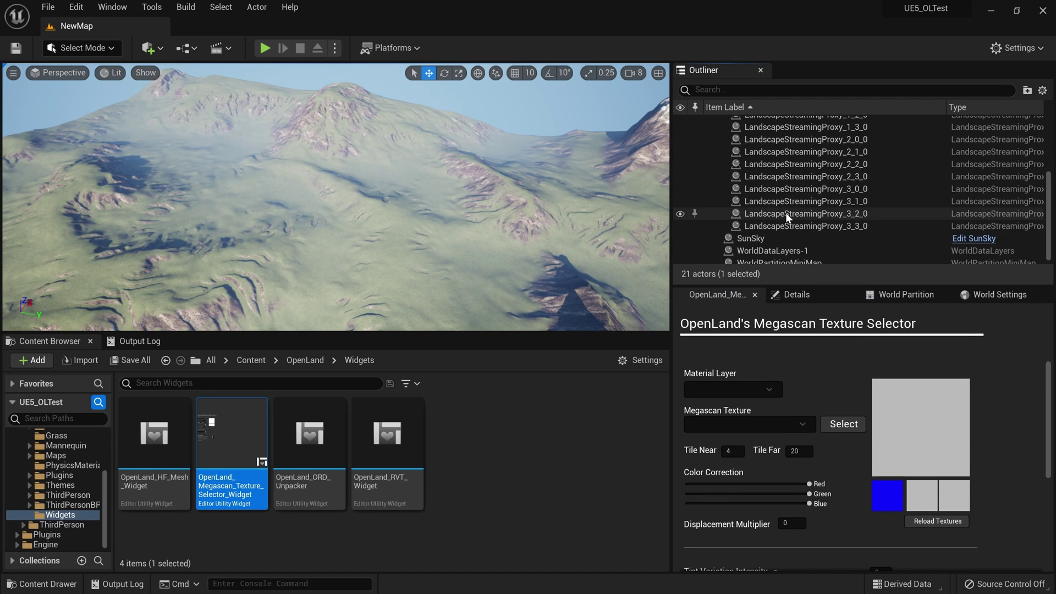
shift+click(794, 226)
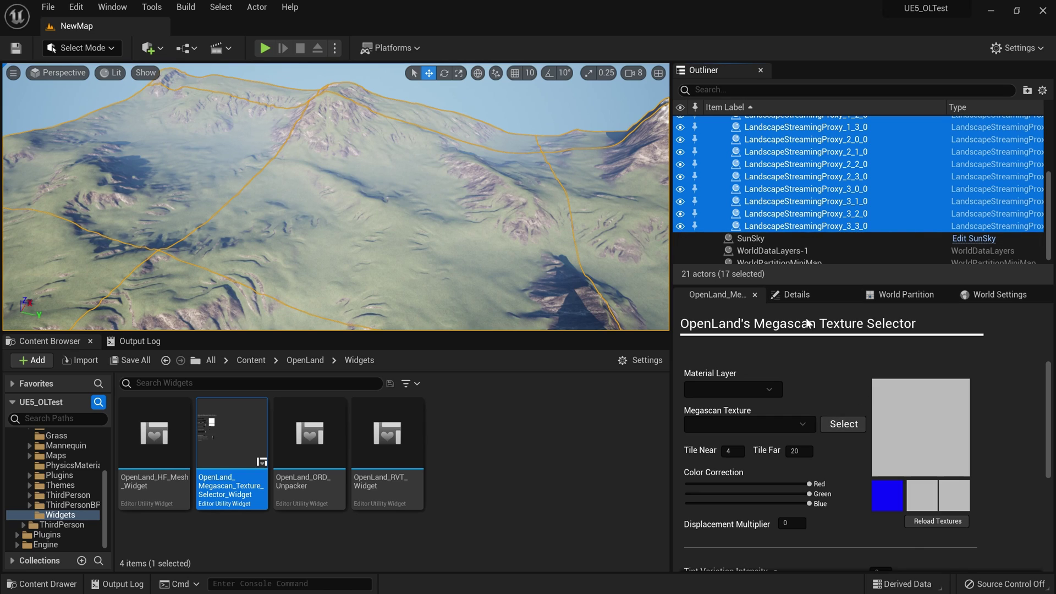
click(798, 295)
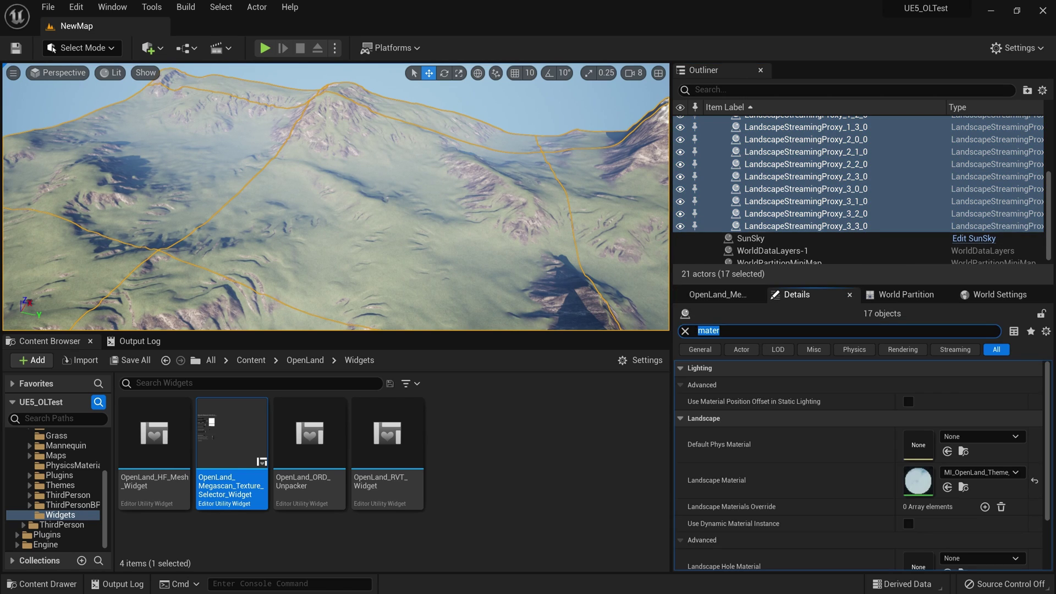
text(use dyna)
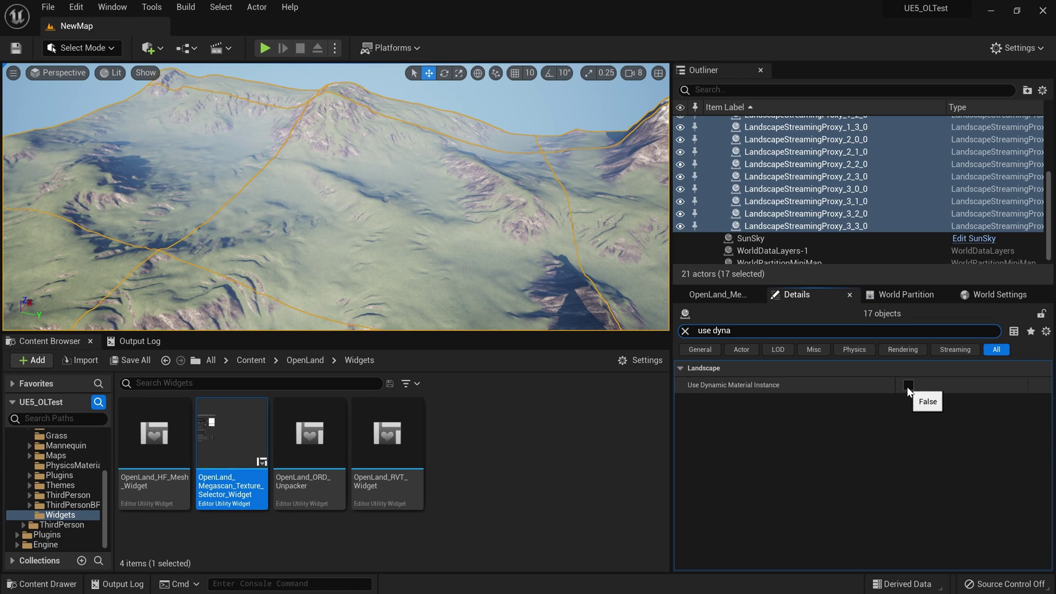
click(685, 331)
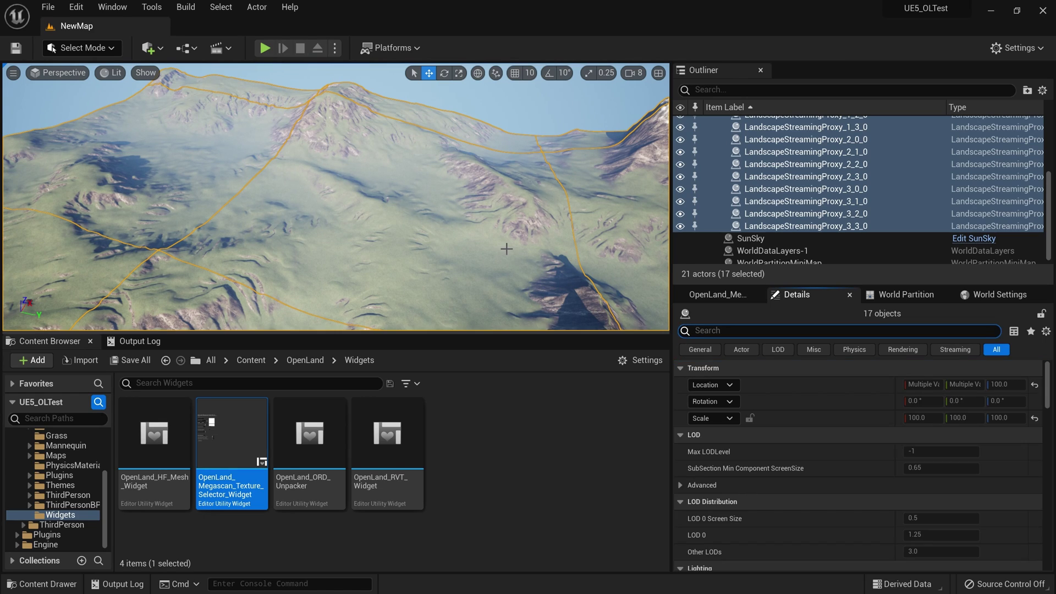
Step: Save the level and bring the Megascan Texture Selector back into view
key(ctrl+s)
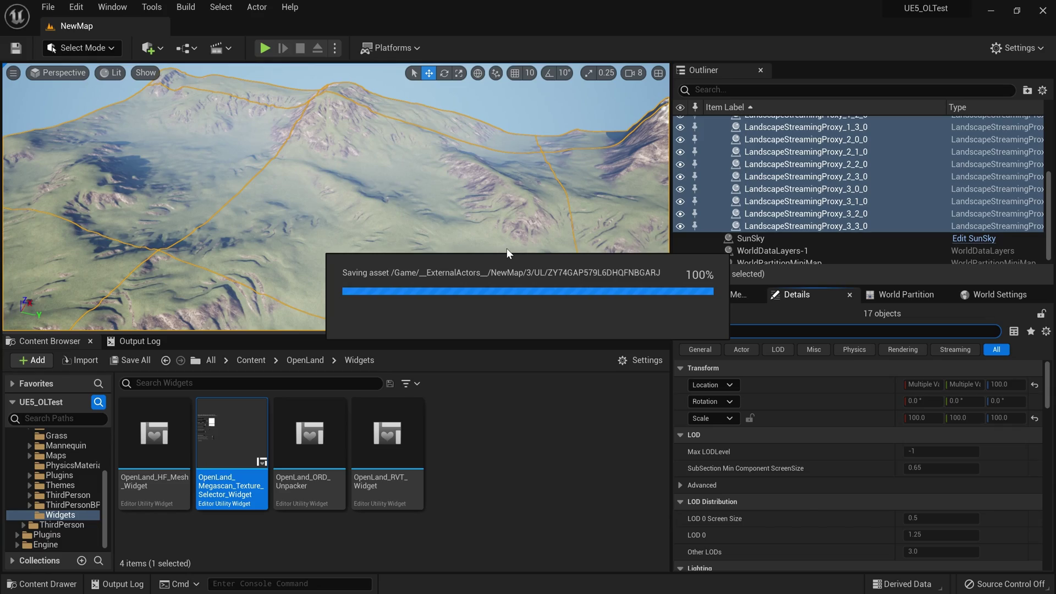
mouse_move(335, 196)
right_down()
mouse_move(380, 196)
mouse_move(424, 231)
mouse_move(468, 231)
mouse_move(336, 196)
right_up()
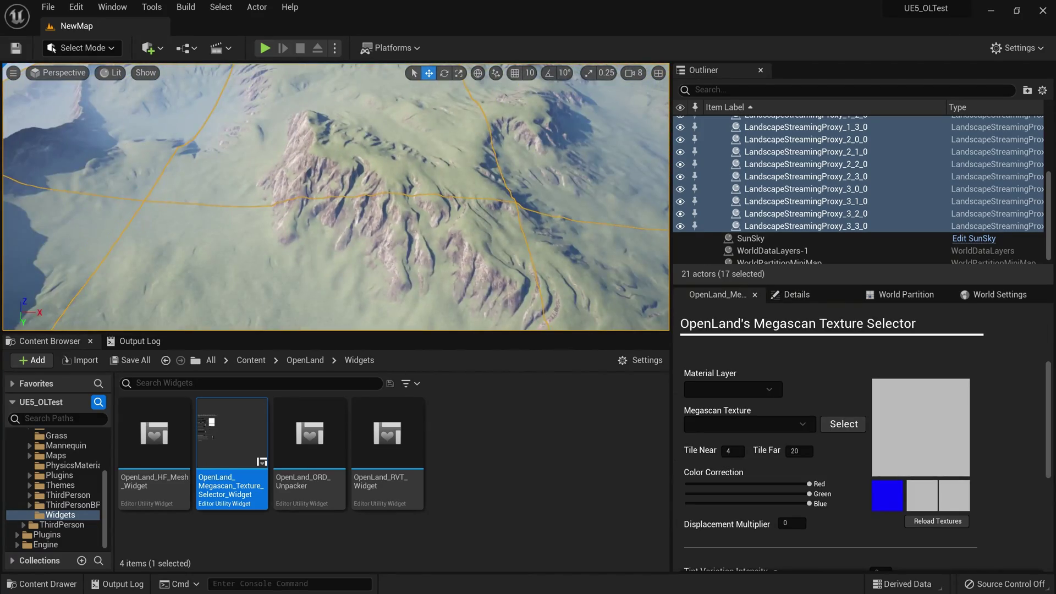
Step: Assign the Canyon_Rocky_Ground_vemocea Megascan texture to the Ground material layer and reload the textures
right_drag(507, 249, 507, 248)
click(749, 390)
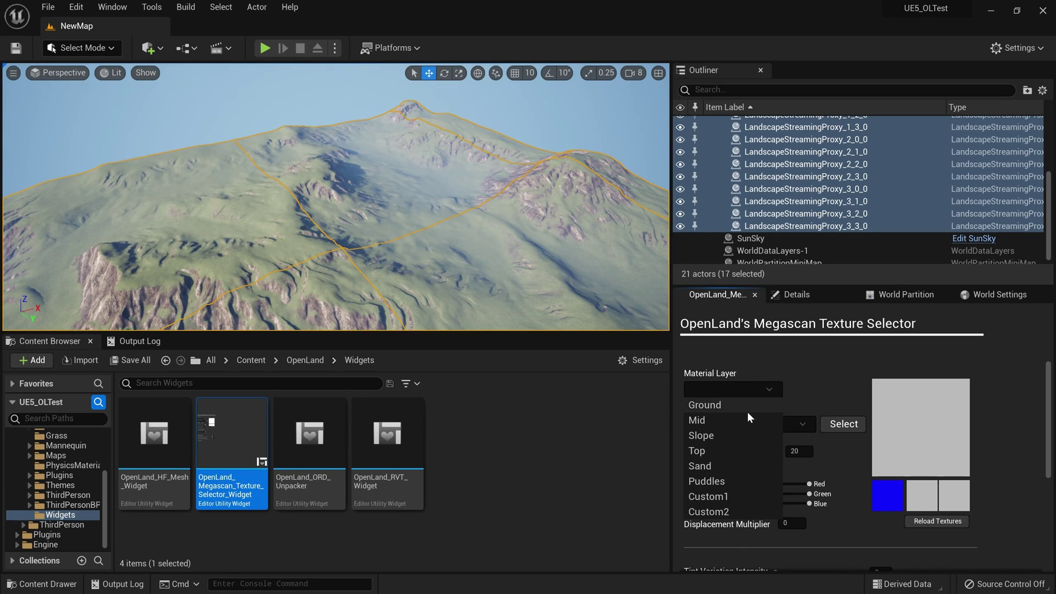
click(747, 407)
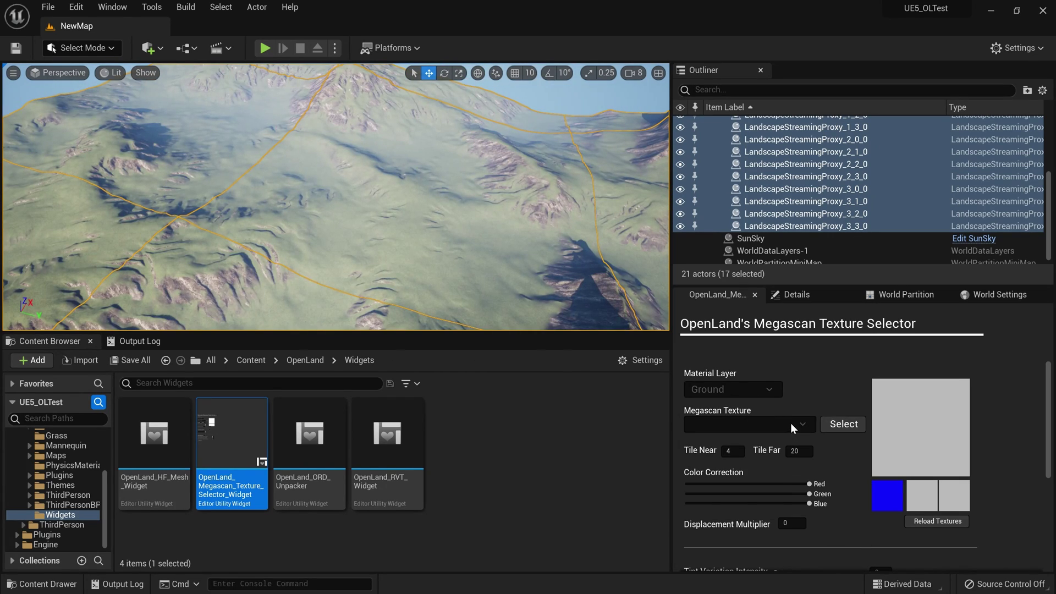
click(792, 424)
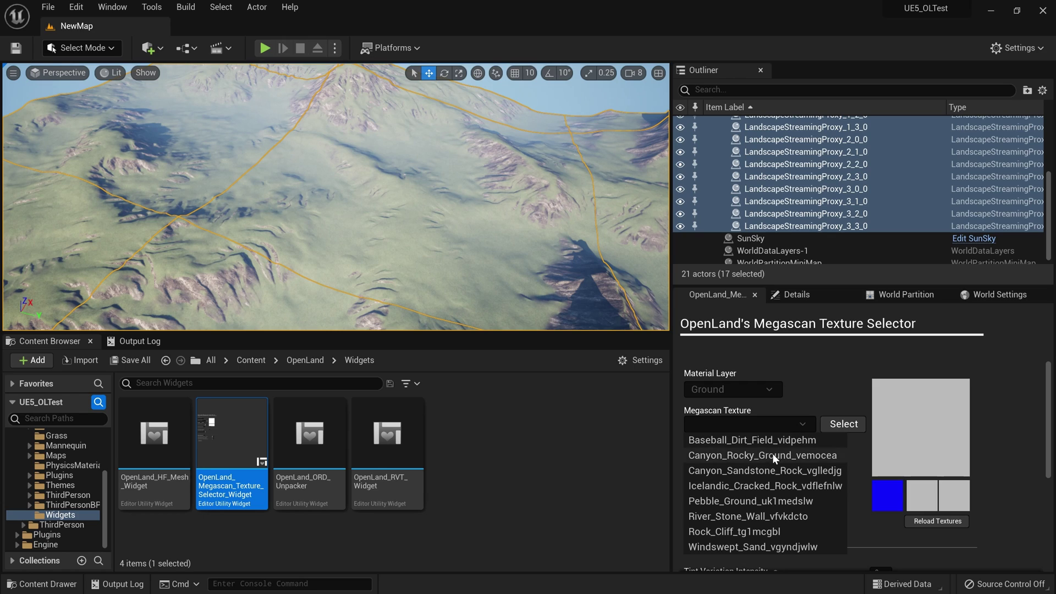
click(793, 456)
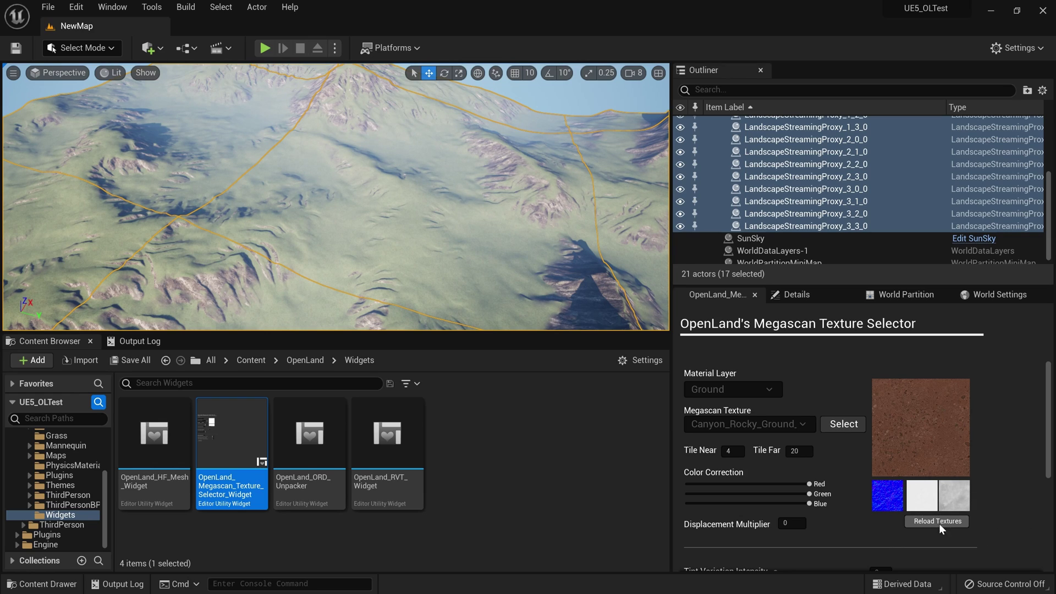
click(956, 524)
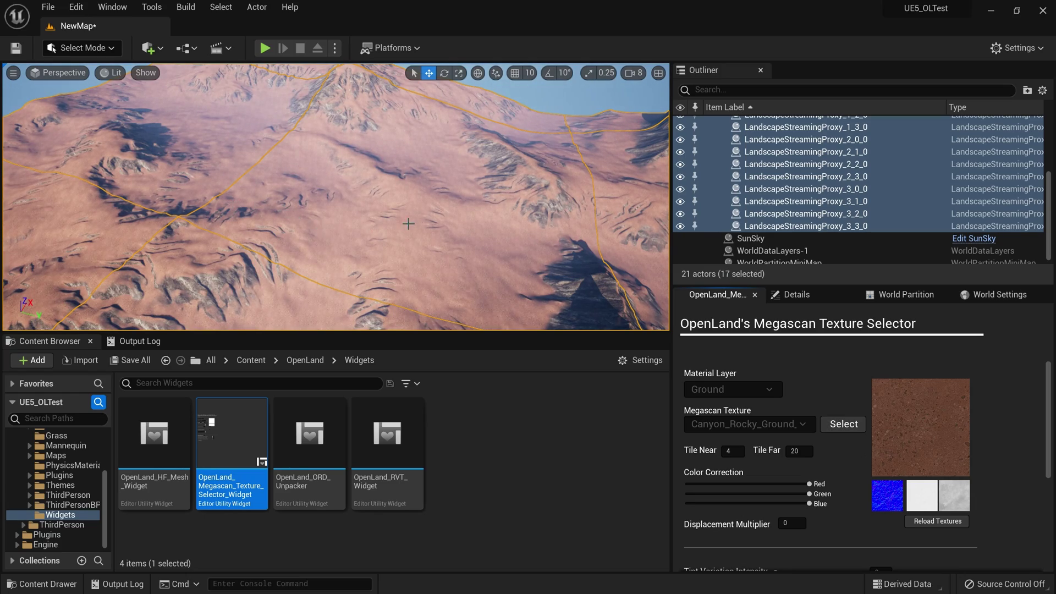
Step: Set the Ground layer's Texture Variation Rotation Influence to 0.28
right_drag(409, 225, 456, 259)
right_drag(352, 259, 415, 206)
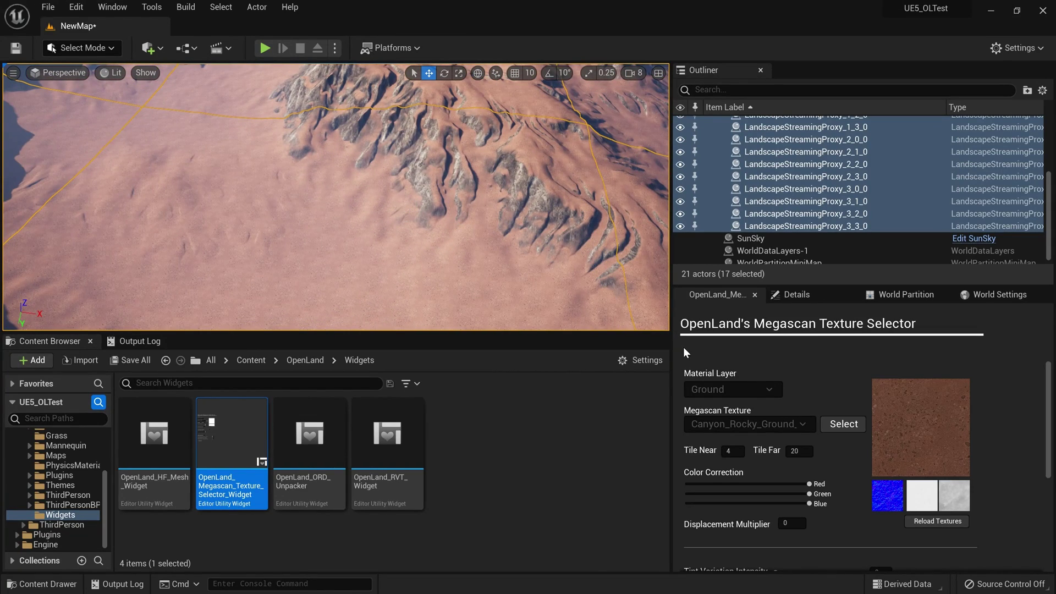
scroll(993, 390, down, 5)
scroll(999, 390, down, 1)
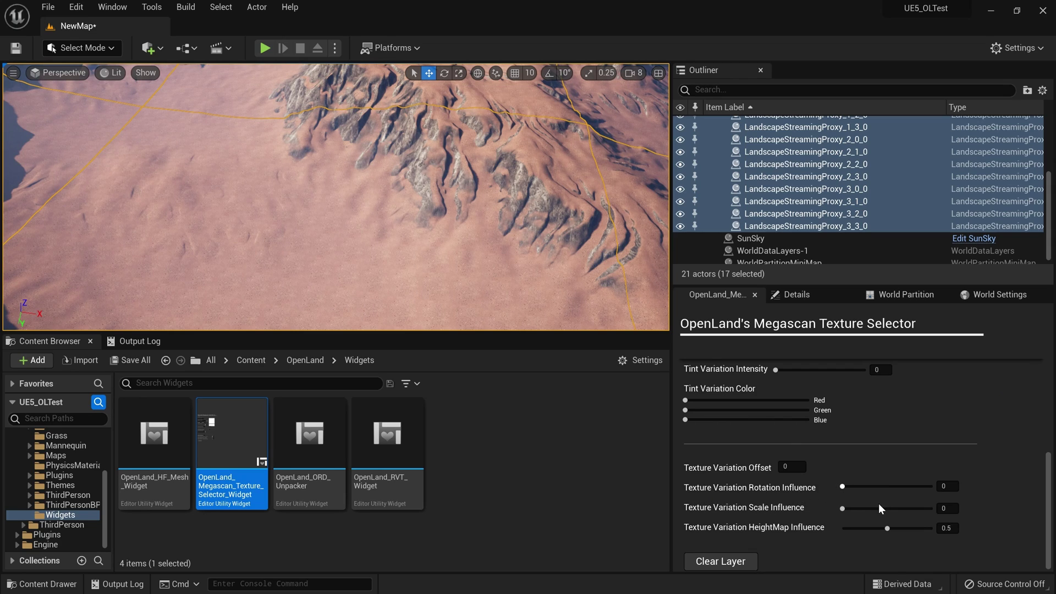
click(868, 486)
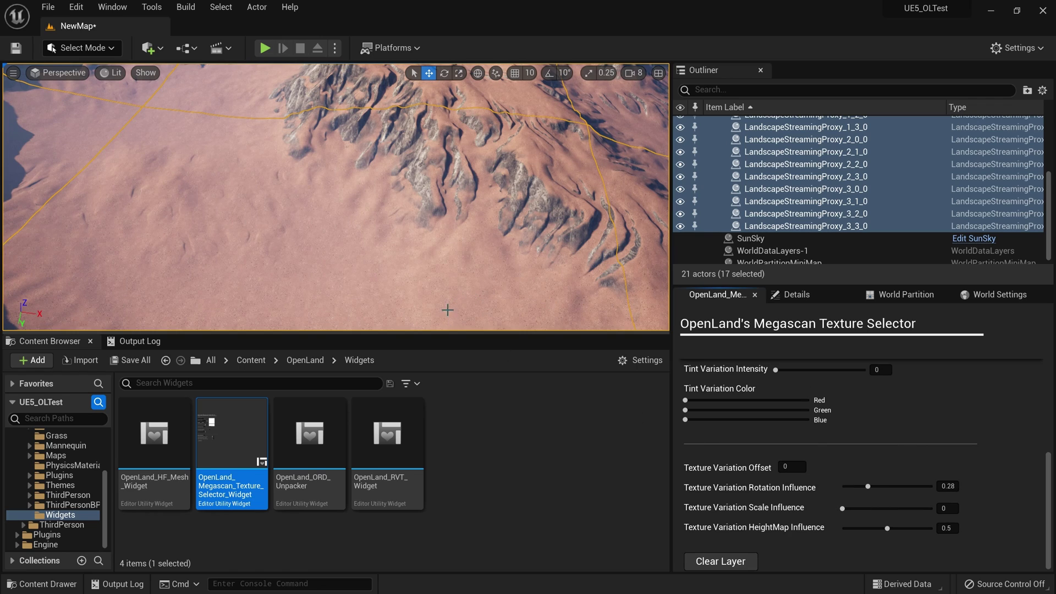
right_drag(448, 310, 457, 275)
scroll(931, 512, up, 5)
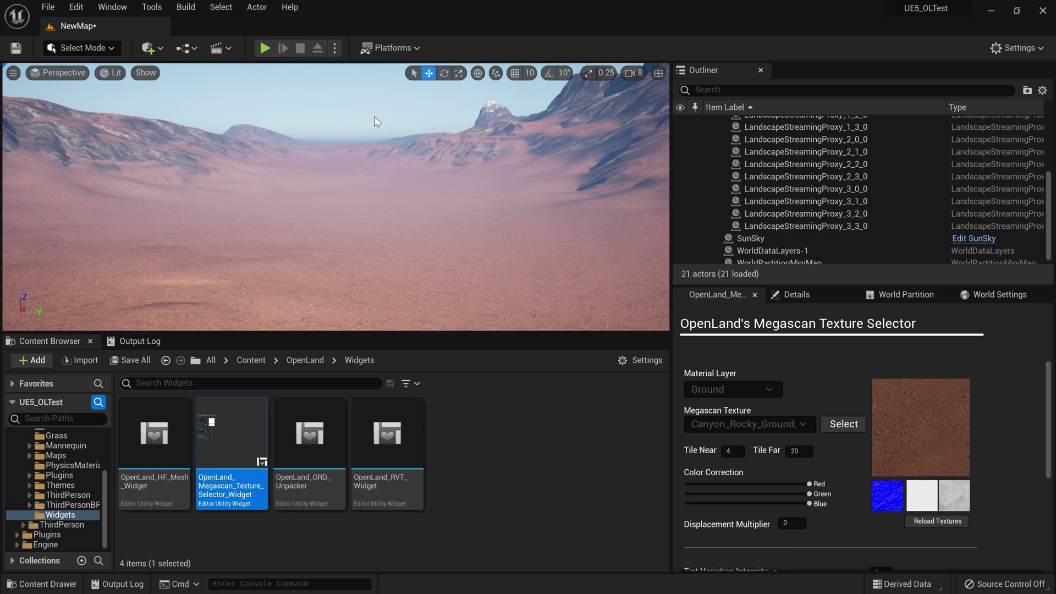
Step: Play-test the level from the sandy ground, walk the character around to inspect the ground texture, and stop the session
mouse_move(375, 121)
right_down()
mouse_move(374, 143)
mouse_move(374, 117)
right_up()
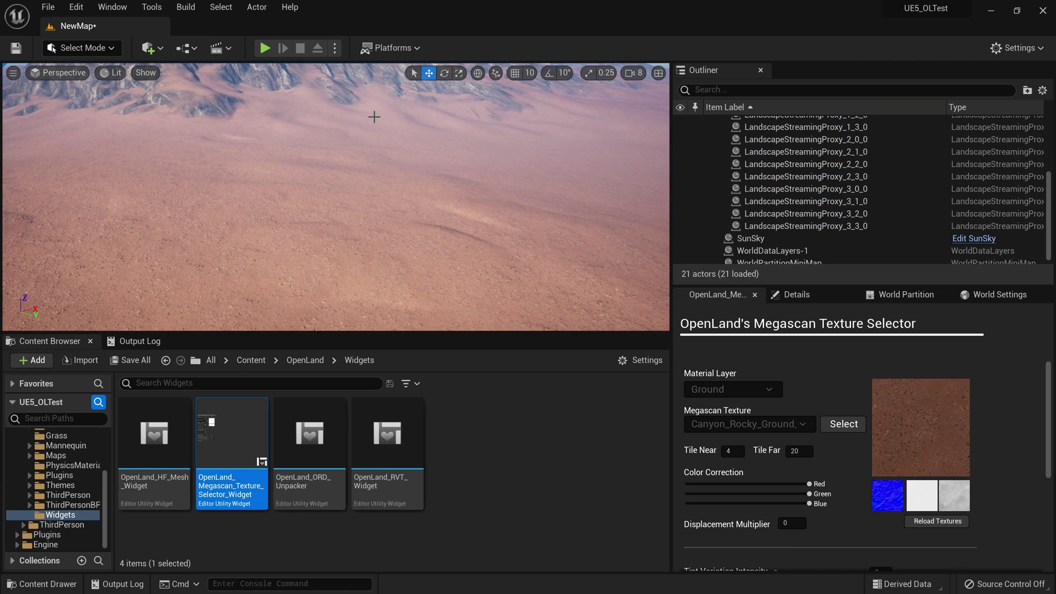
key(alt+p)
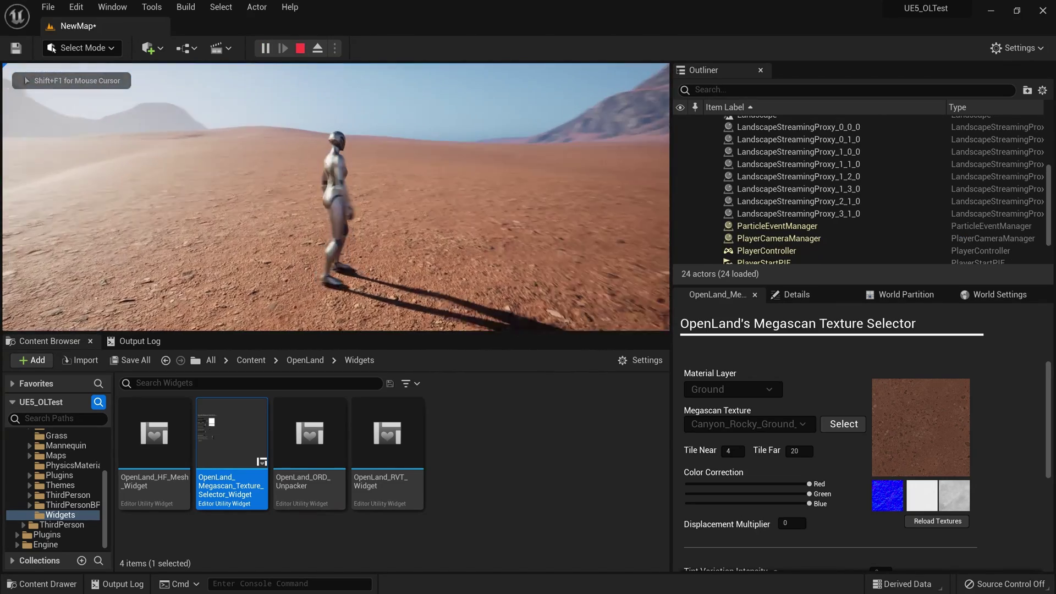
key(w)
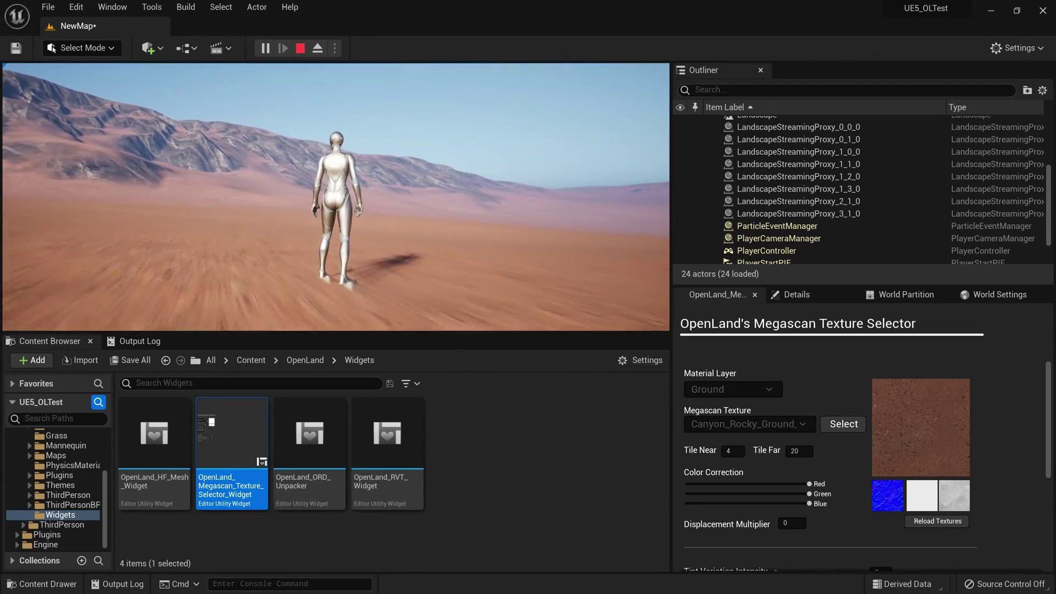
key(d)
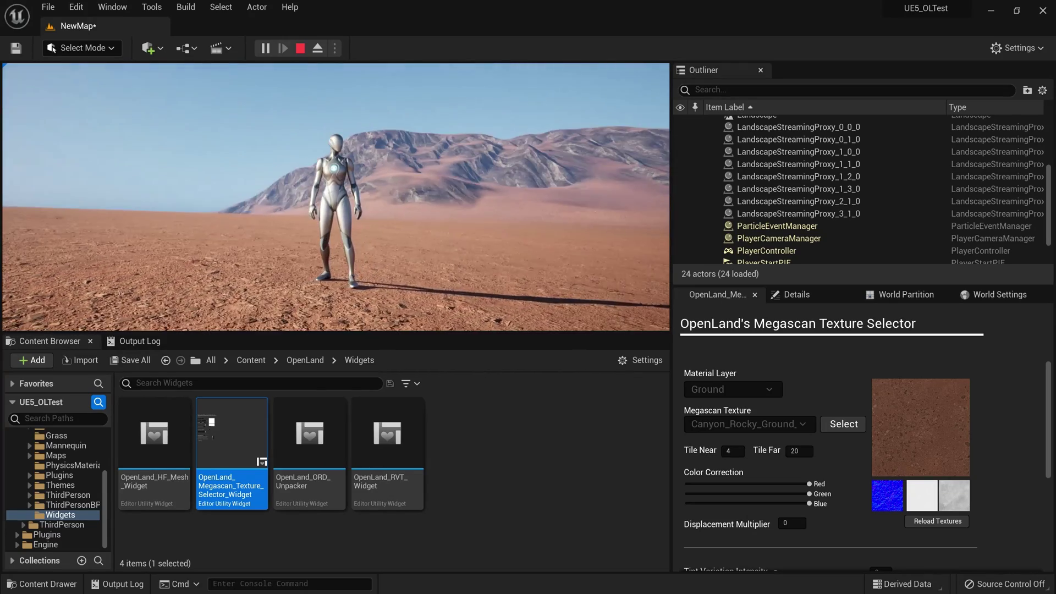
key(Escape)
right_drag(336, 196, 300, 228)
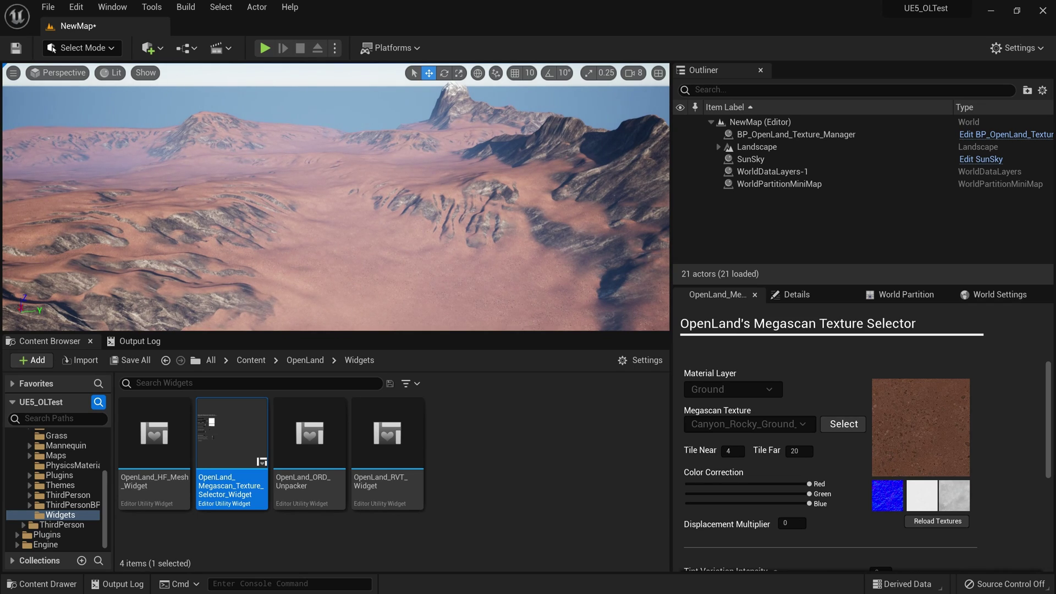